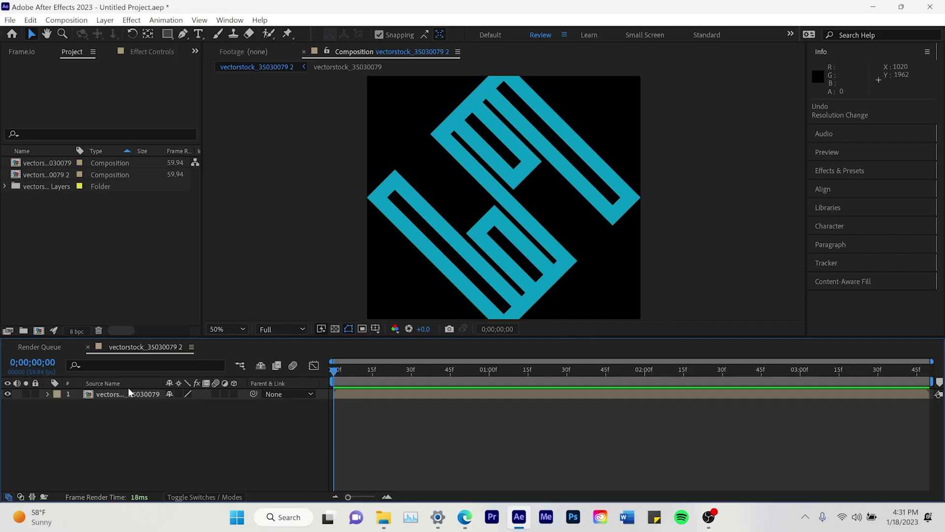
Pre-compose the logo layer into a new composition named 'Logo Here', moving all attributes
click(129, 389)
right_click(128, 389)
click(195, 319)
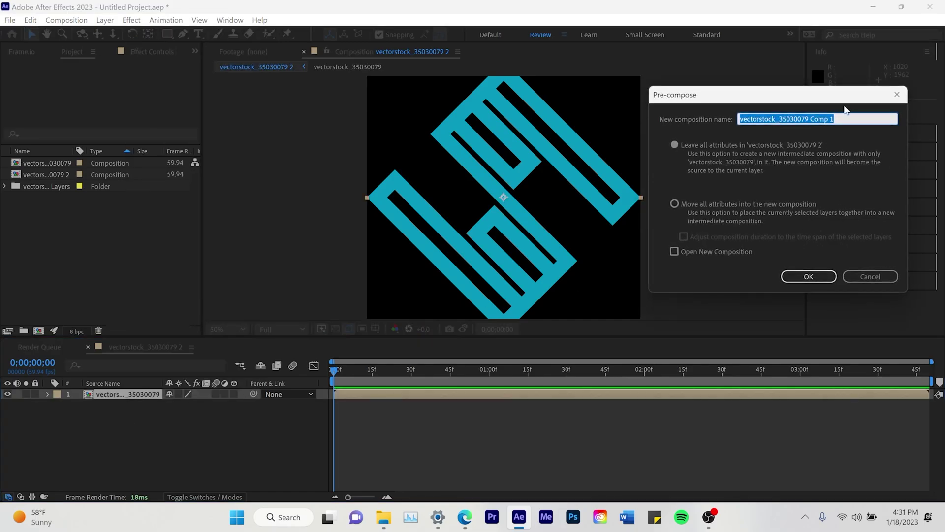
text(Logo Here)
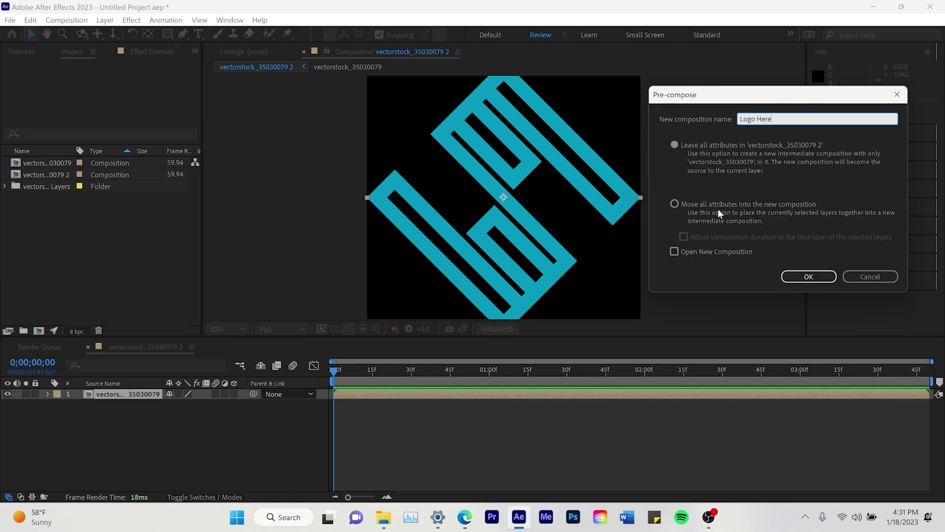
click(719, 207)
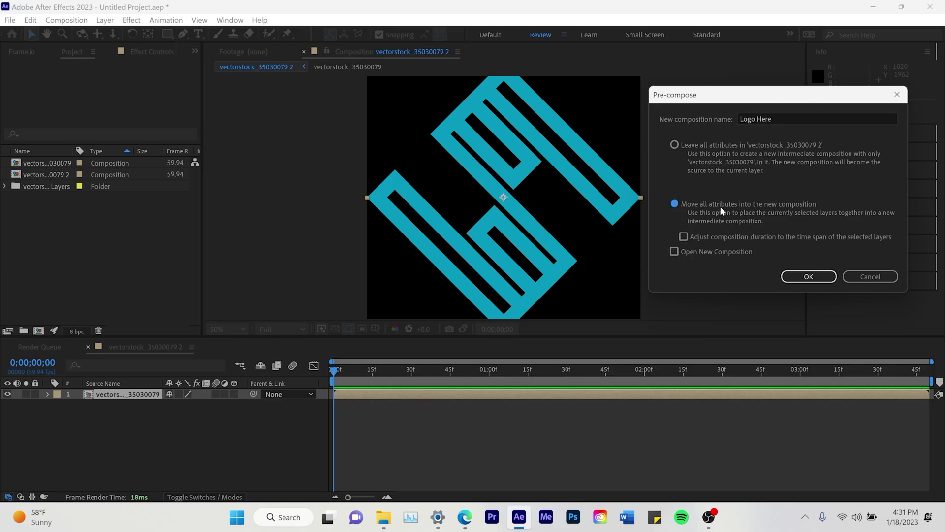
click(814, 275)
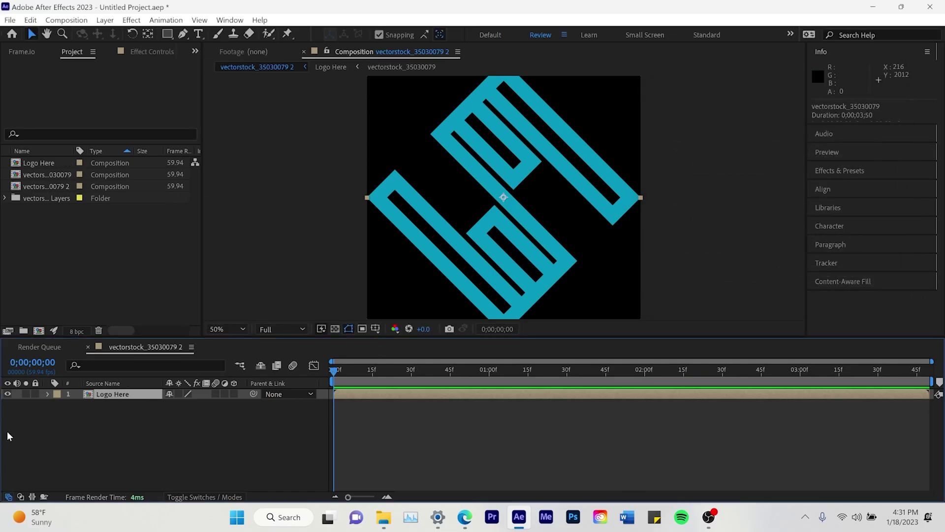
Scale the Logo Here layer to 76% and reposition it to 1090, 1098
click(47, 394)
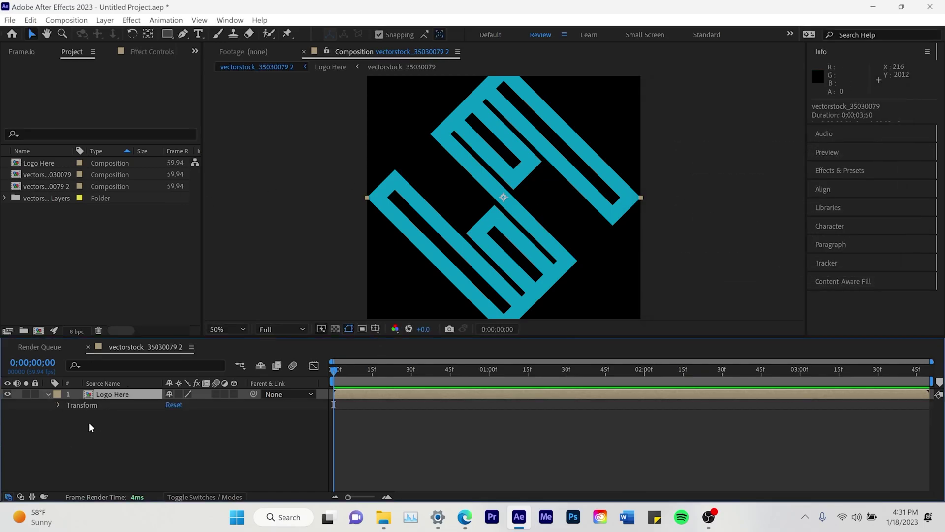
click(57, 404)
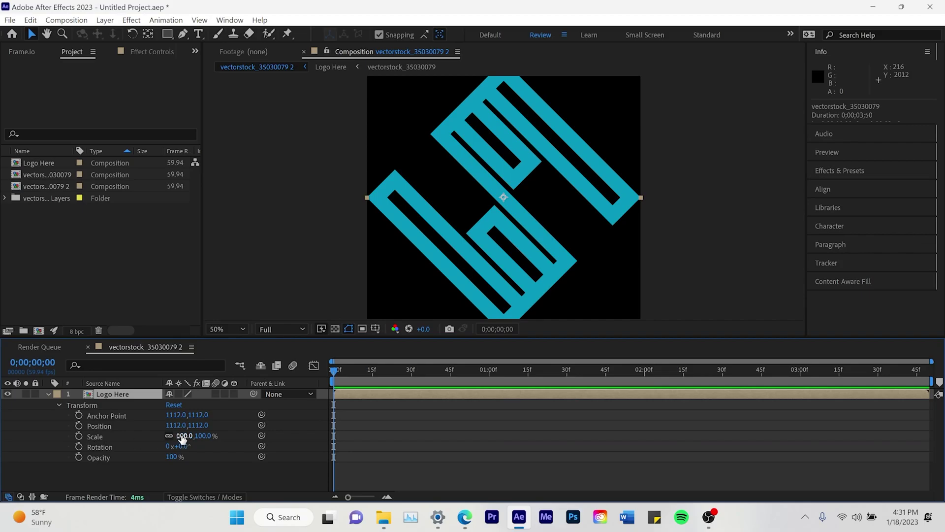
drag(182, 436, 162, 436)
drag(509, 229, 500, 229)
click(722, 214)
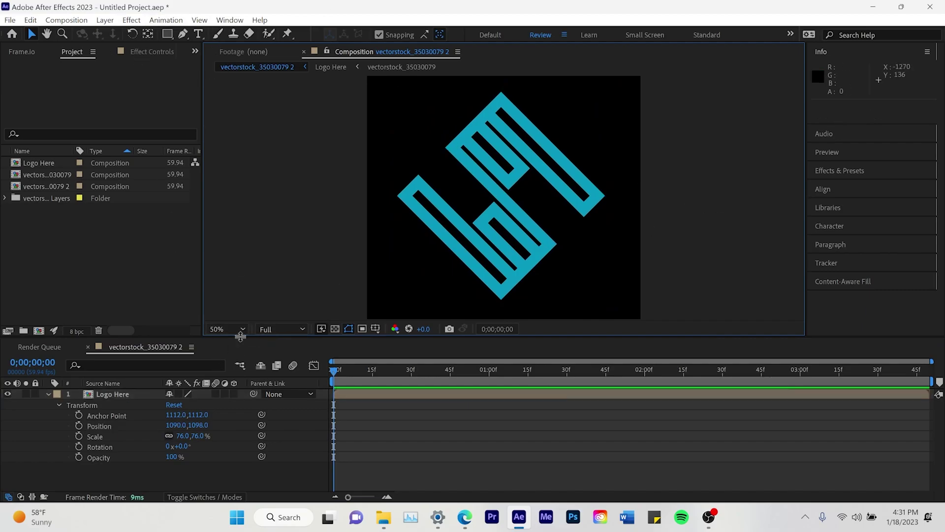
click(498, 205)
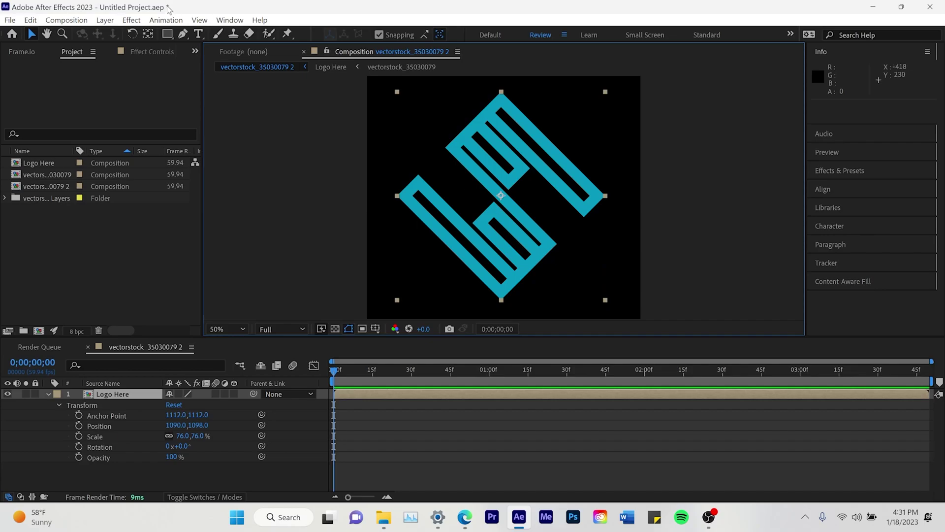
click(131, 21)
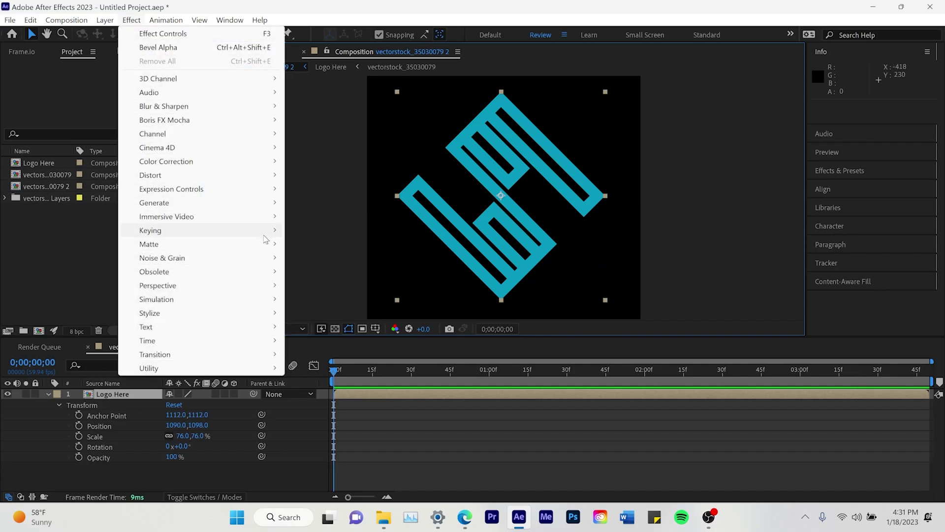
Apply Bevel Alpha to Logo Here with Edge Thickness 7.90 and Light Intensity 0.85
mouse_move(229, 287)
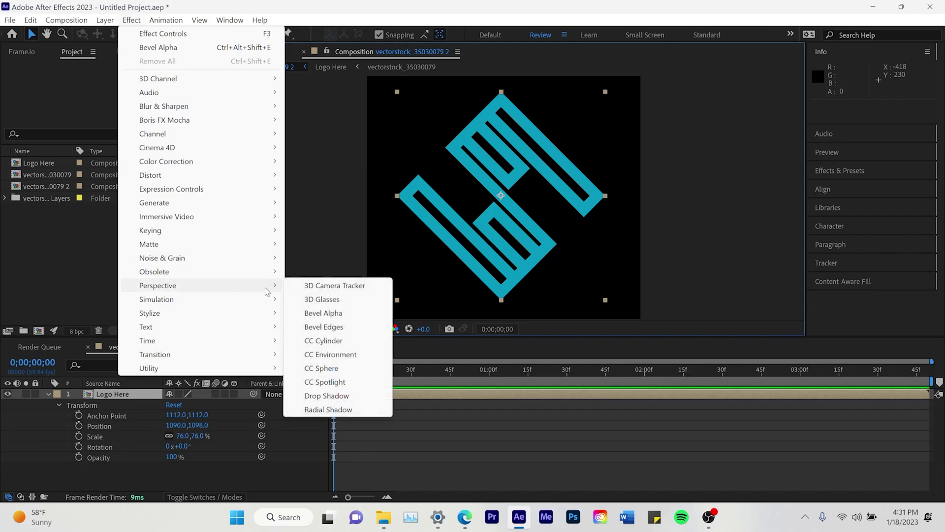
click(335, 315)
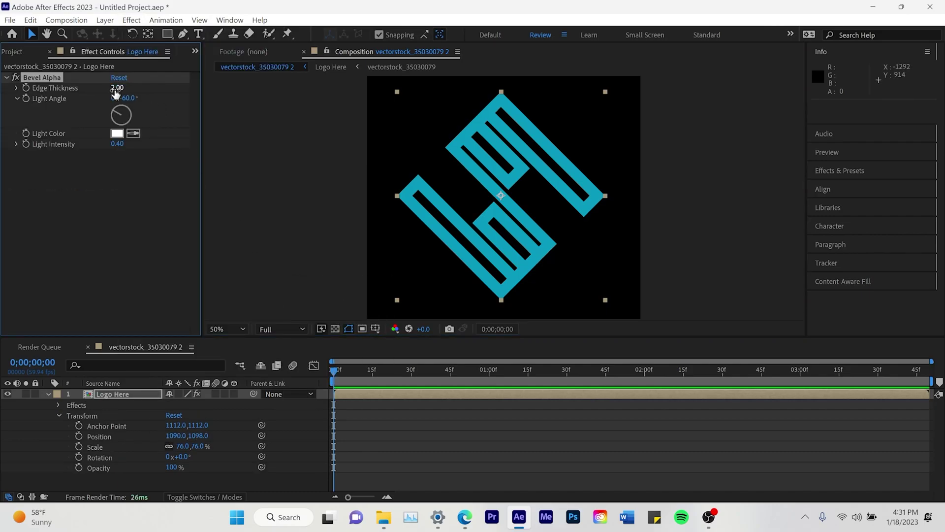
drag(117, 89, 173, 164)
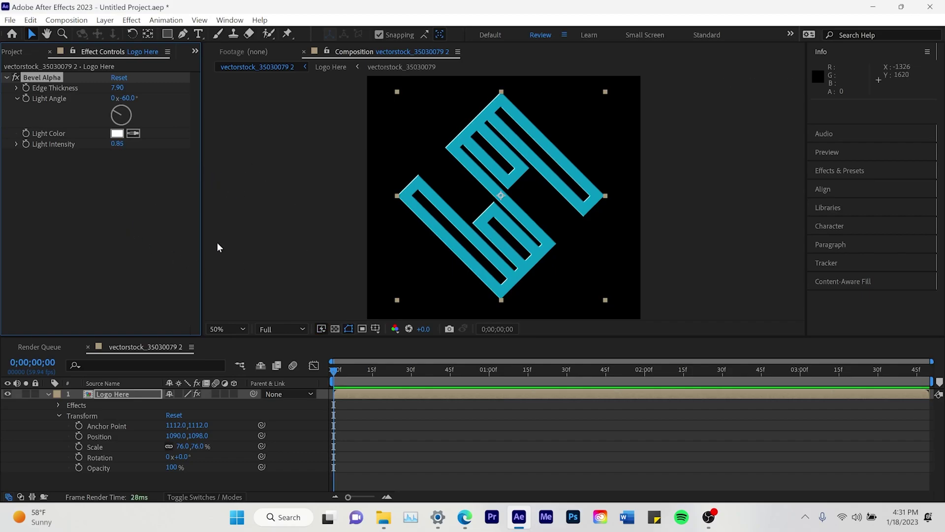
click(120, 394)
click(47, 394)
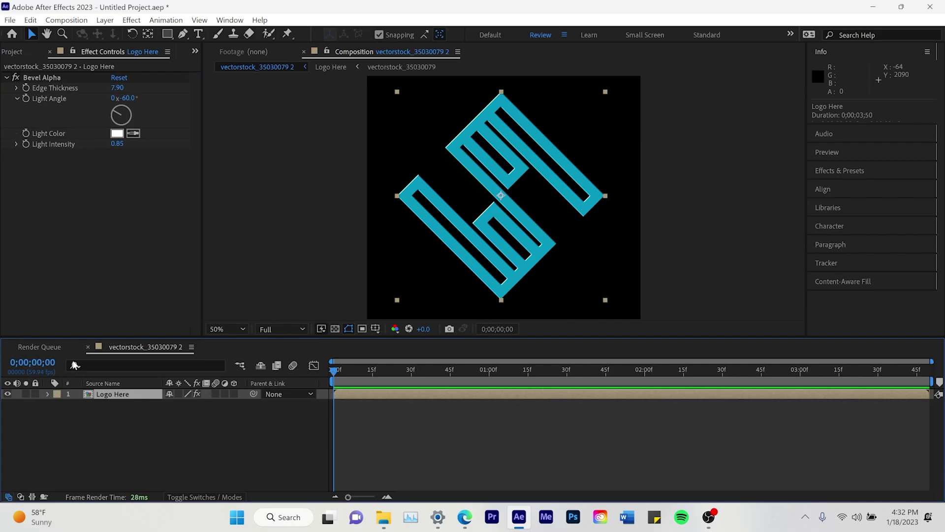
Apply CC Light Sweep to the logo and set its Center and Direction over the logo
click(131, 20)
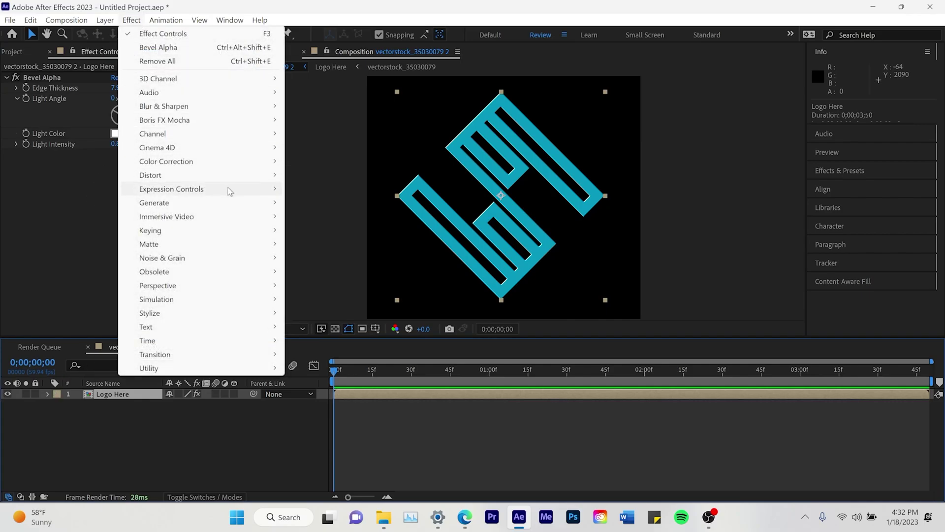
mouse_move(265, 207)
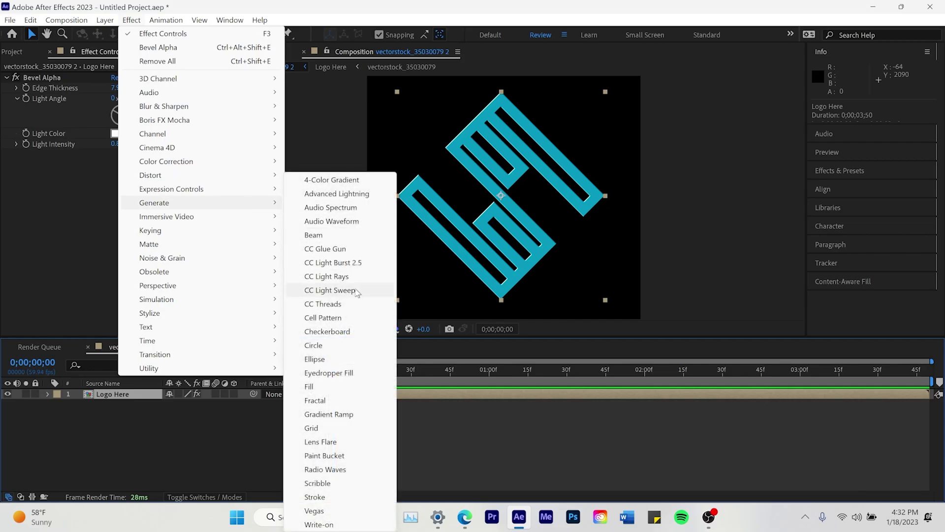
click(330, 290)
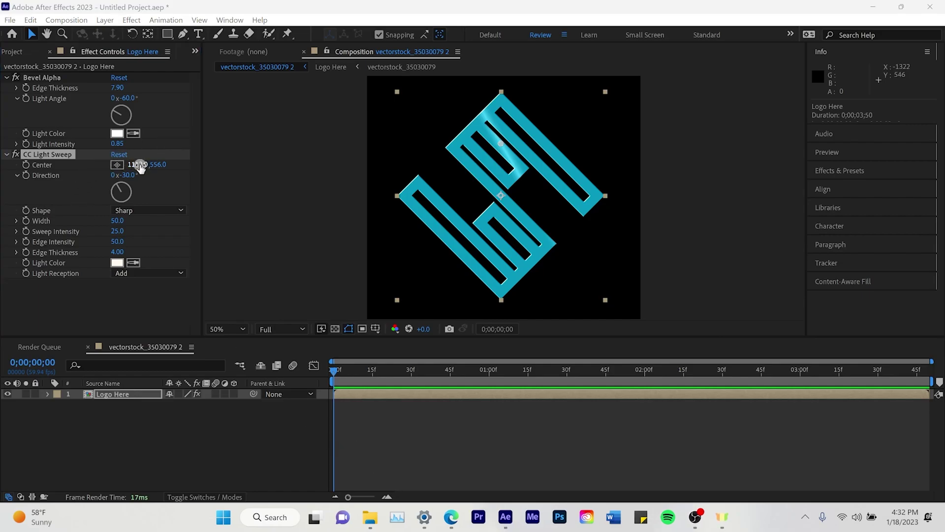
drag(508, 194, 378, 213)
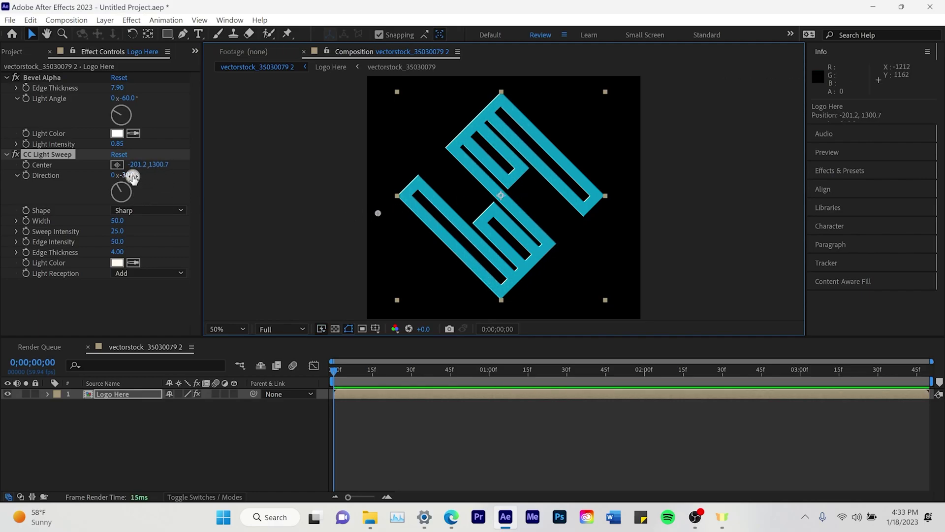
drag(132, 176, 150, 173)
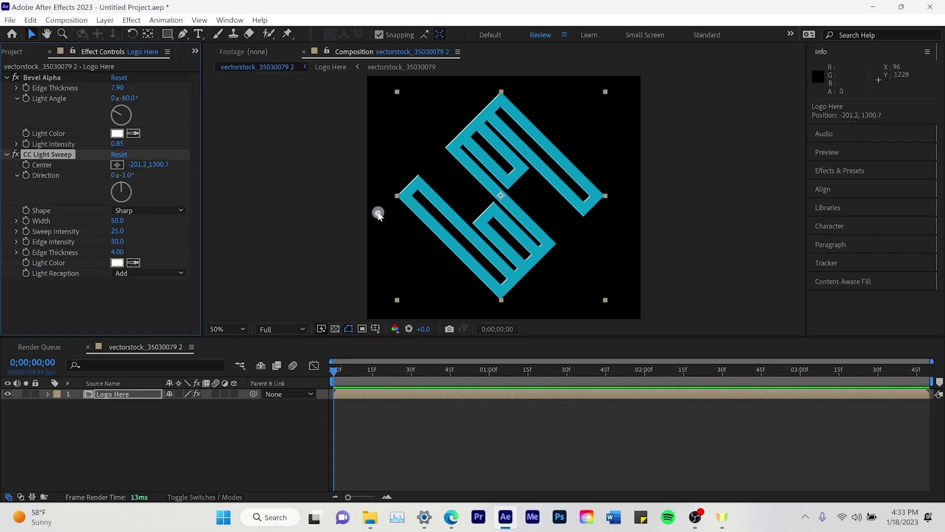
drag(377, 213, 432, 215)
Set the sweep's Width 180, Sweep Intensity 109, Edge Intensity 66 and Edge Thickness 4.60
drag(122, 221, 181, 227)
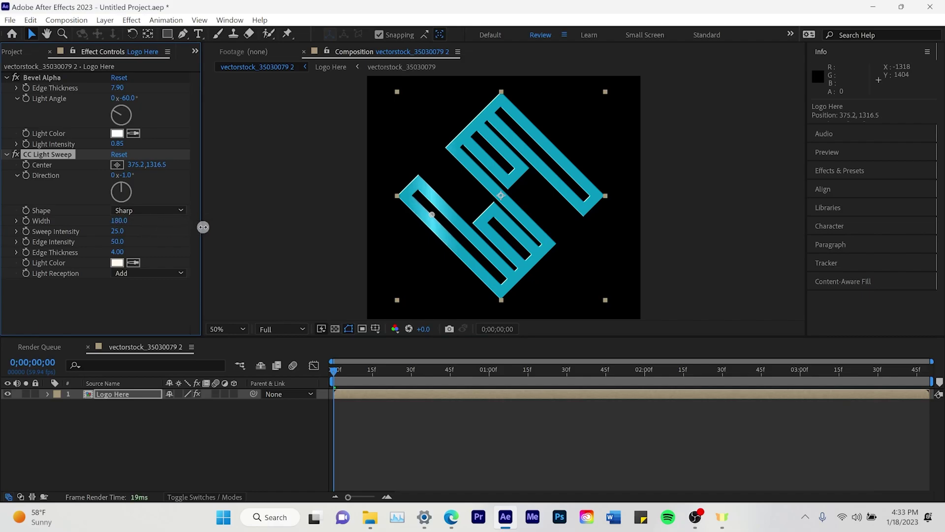
drag(117, 231, 190, 242)
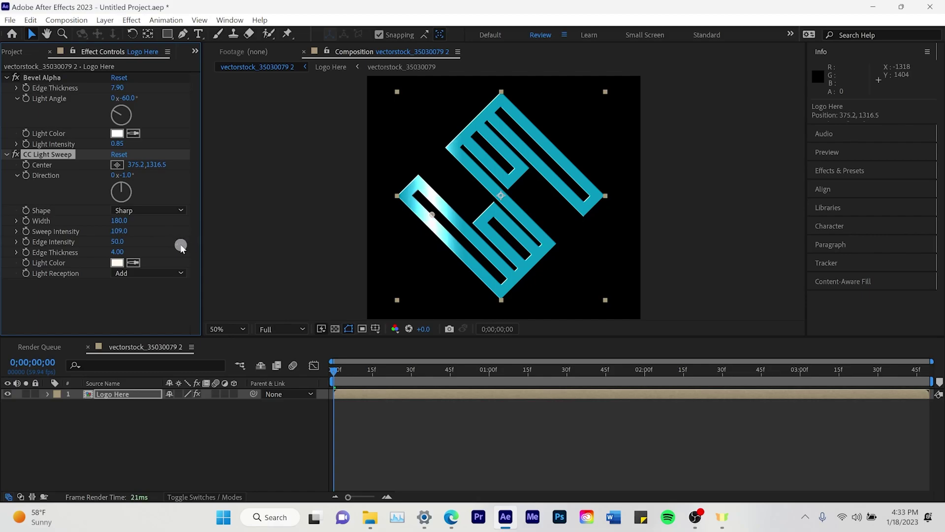
click(117, 242)
drag(128, 244, 131, 250)
click(118, 253)
drag(117, 252, 117, 262)
click(391, 358)
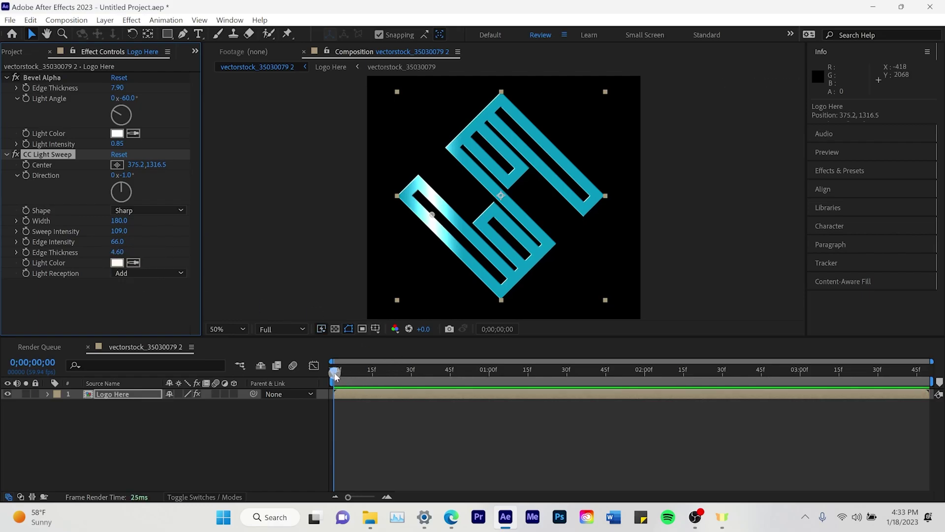
mouse_move(335, 375)
mouse_down()
mouse_move(355, 375)
mouse_move(331, 378)
mouse_up()
click(138, 177)
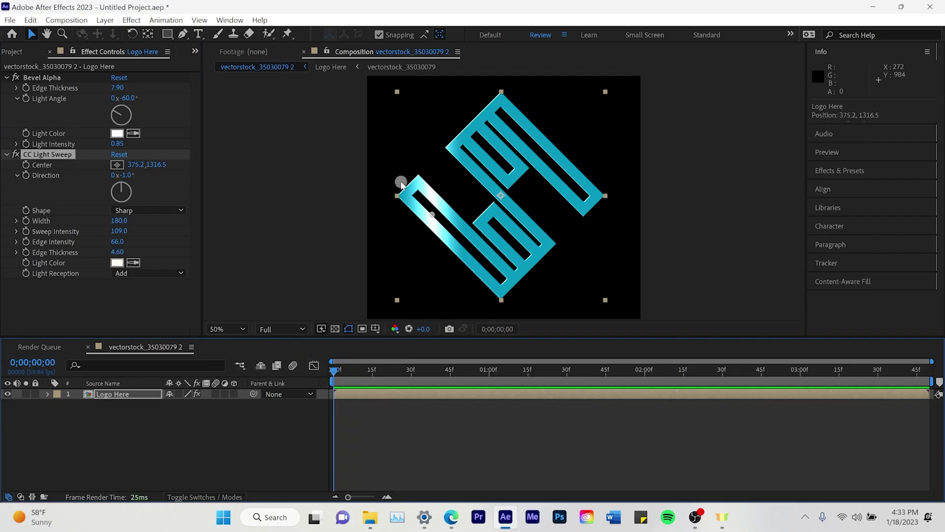
Keyframe the sweep Center from -177.5,1182.3 at 0 s to 2383.1,1232.3 at 1 s, then preview
drag(432, 216, 380, 203)
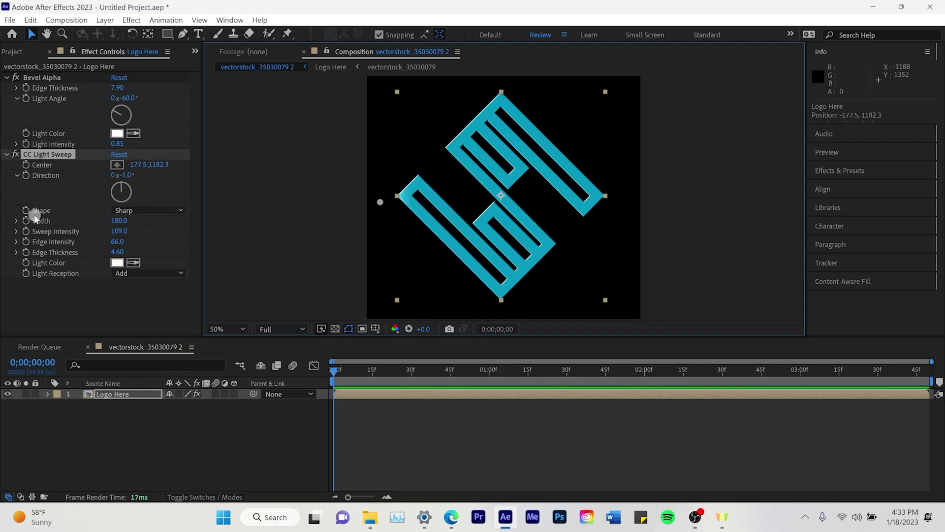
click(26, 165)
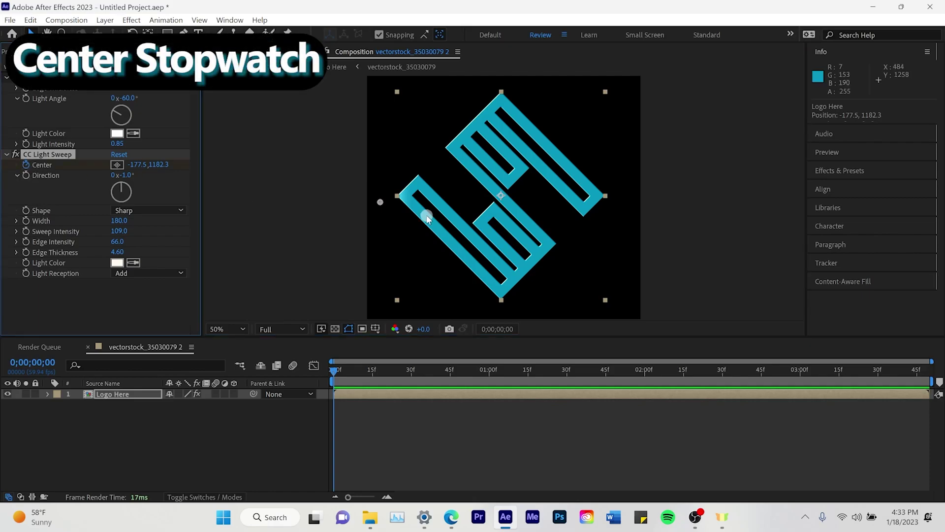
drag(335, 372, 489, 371)
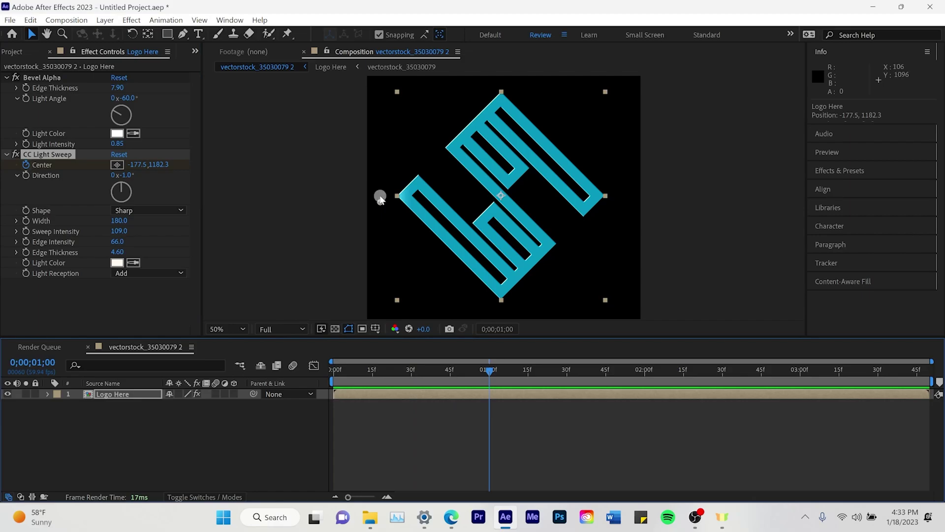
drag(380, 197, 619, 209)
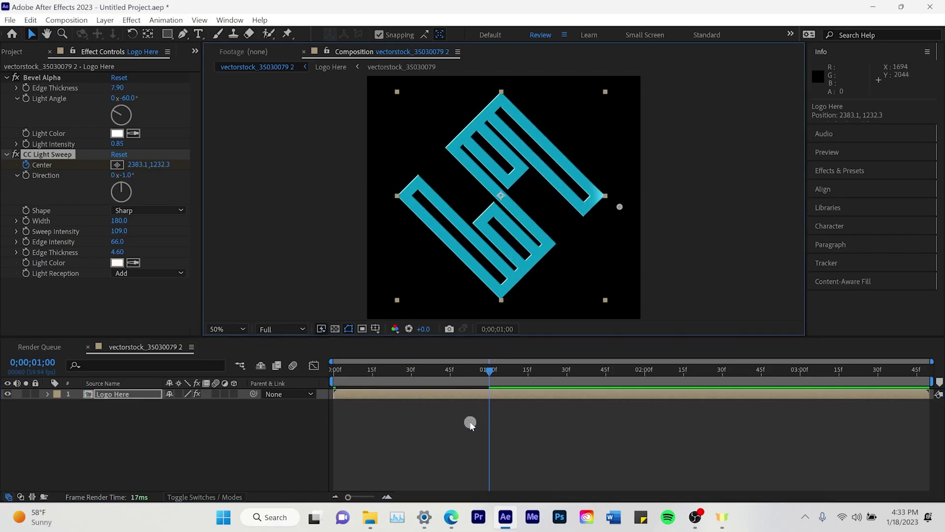
drag(491, 371, 339, 372)
key(space)
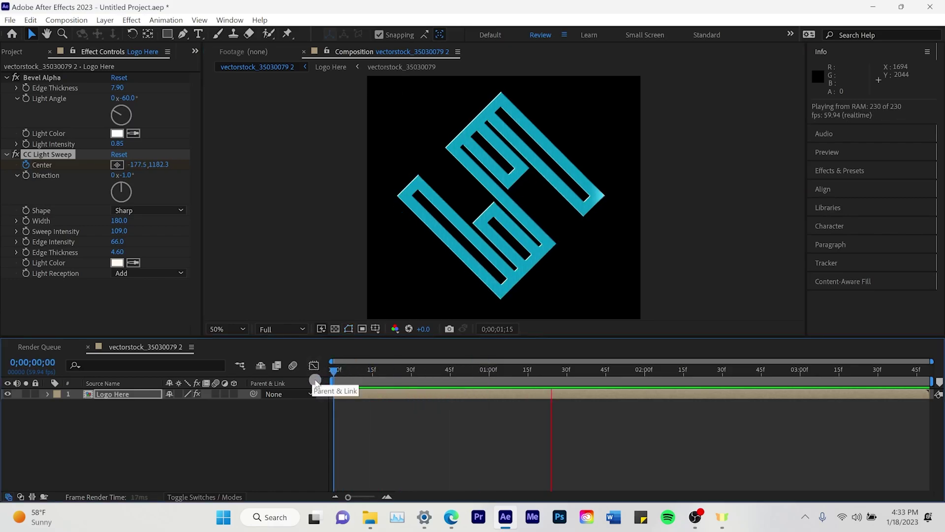
key(space)
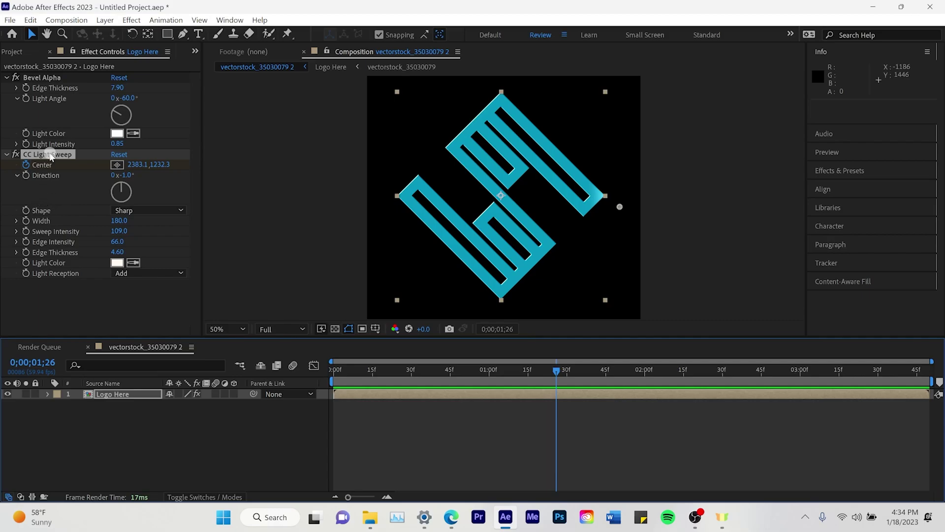
Duplicate CC Light Sweep and turn the copy's Direction to 90° with its Center above the logo
right_click(64, 158)
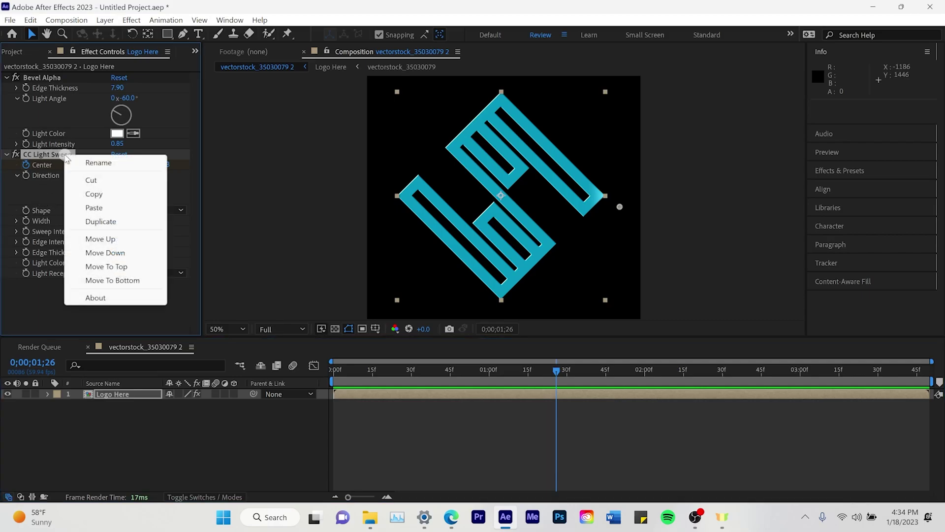
click(127, 219)
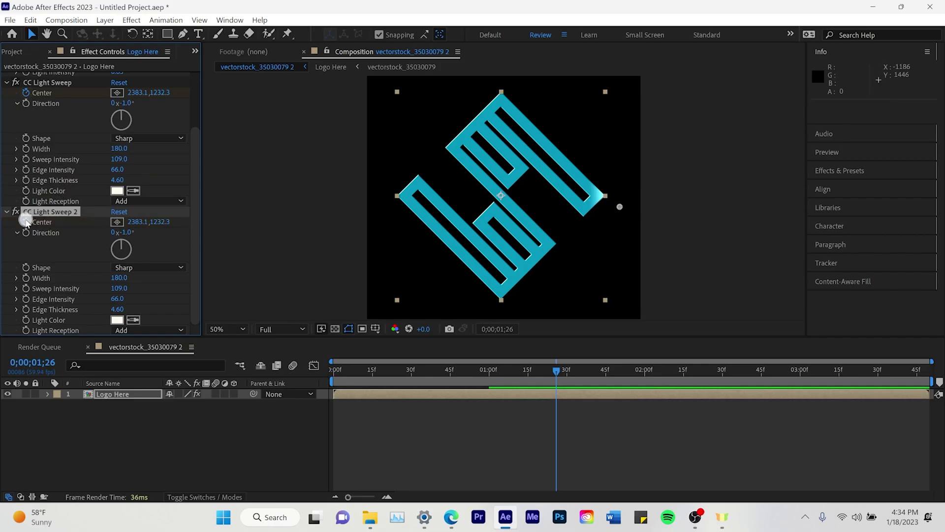
click(557, 371)
drag(559, 374, 380, 373)
click(57, 251)
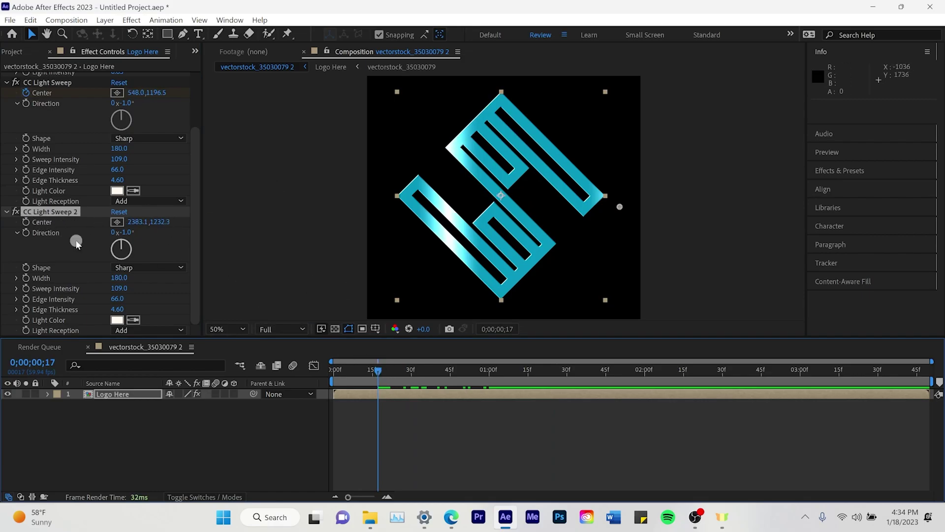
drag(133, 221, 139, 222)
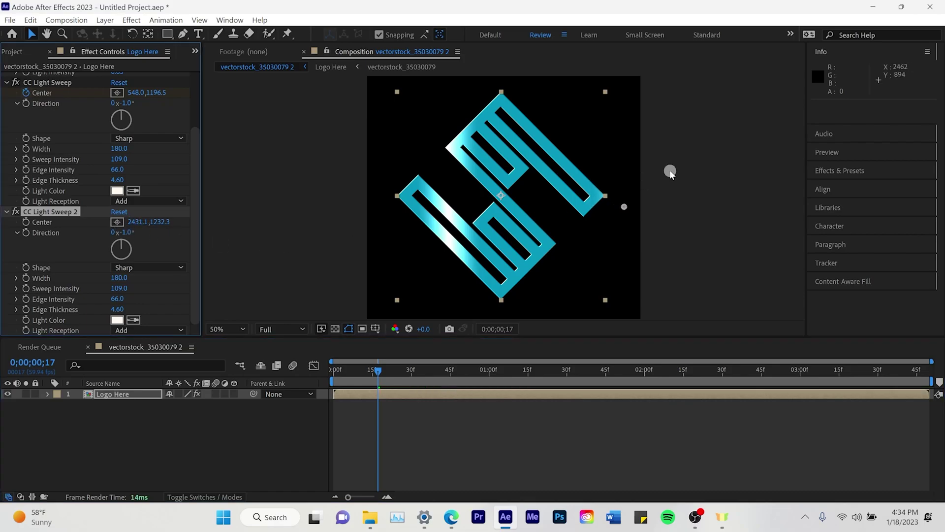
drag(625, 209, 501, 80)
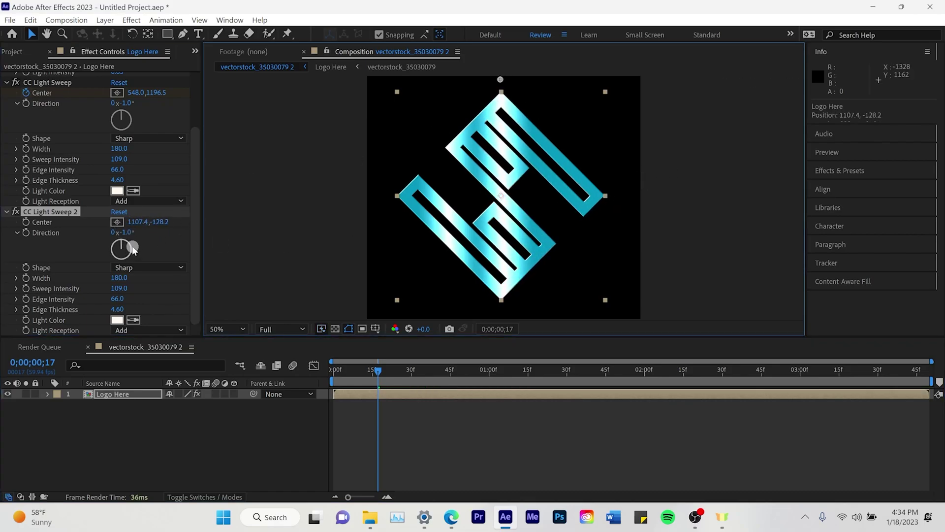
drag(131, 249, 149, 249)
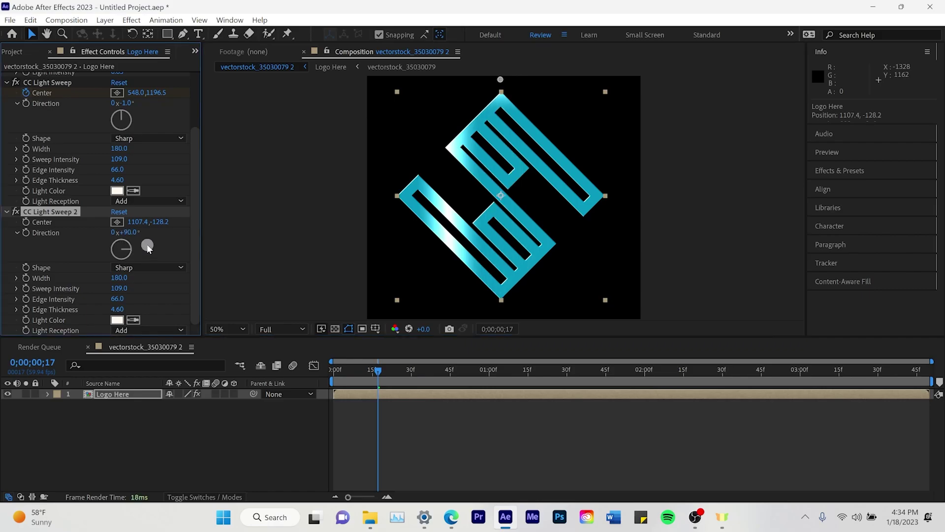
Keyframe CC Light Sweep 2's Center from 1107.4,-128.2 at 0 s to 1578.4,2448.1 at 1 s, then preview
click(219, 211)
key(Home)
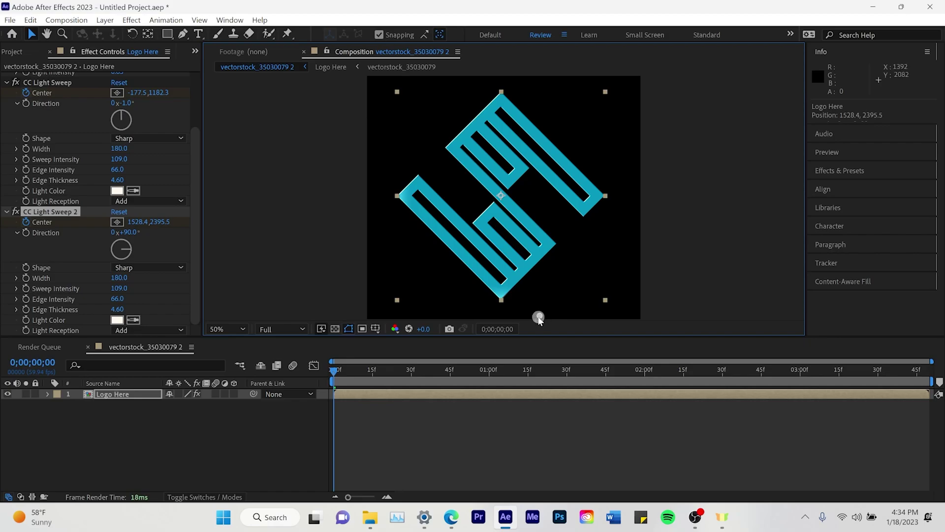
drag(539, 319, 500, 79)
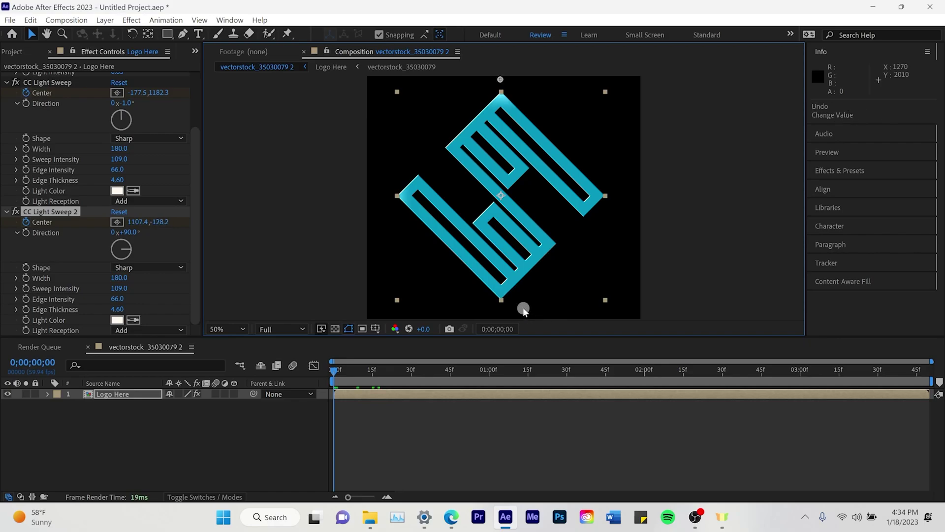
click(332, 376)
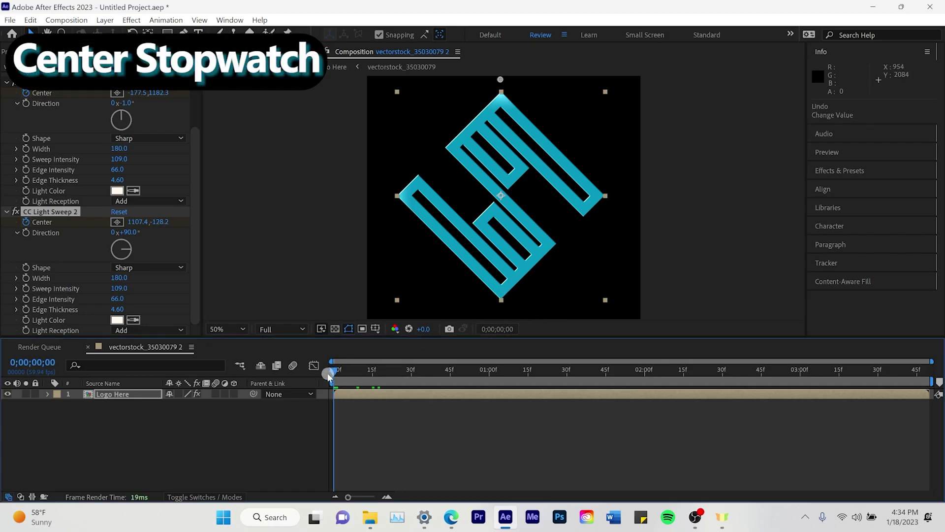
click(26, 222)
drag(335, 371, 489, 383)
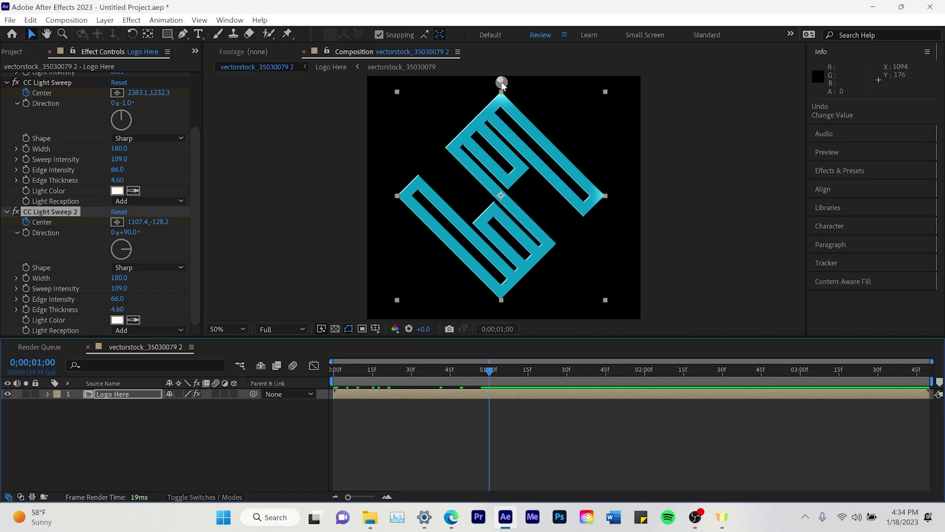
drag(500, 80, 544, 320)
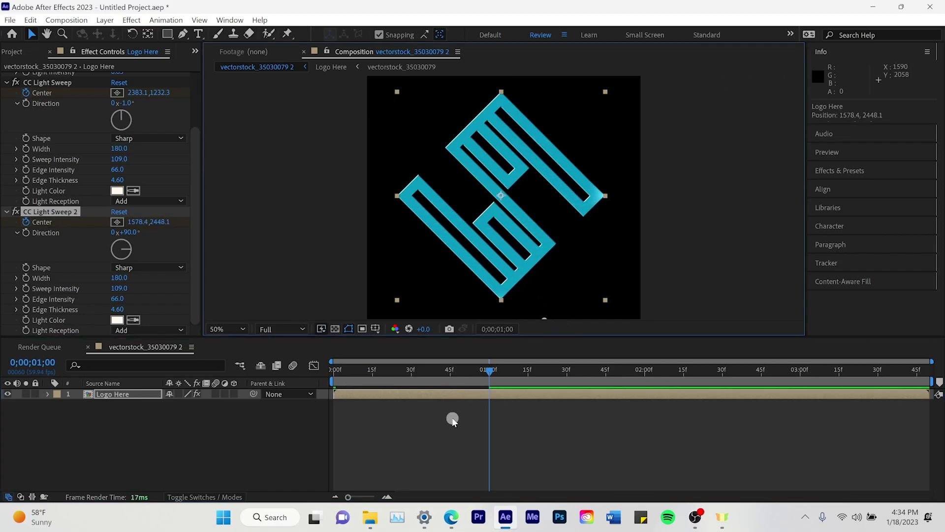
key(Home)
key(space)
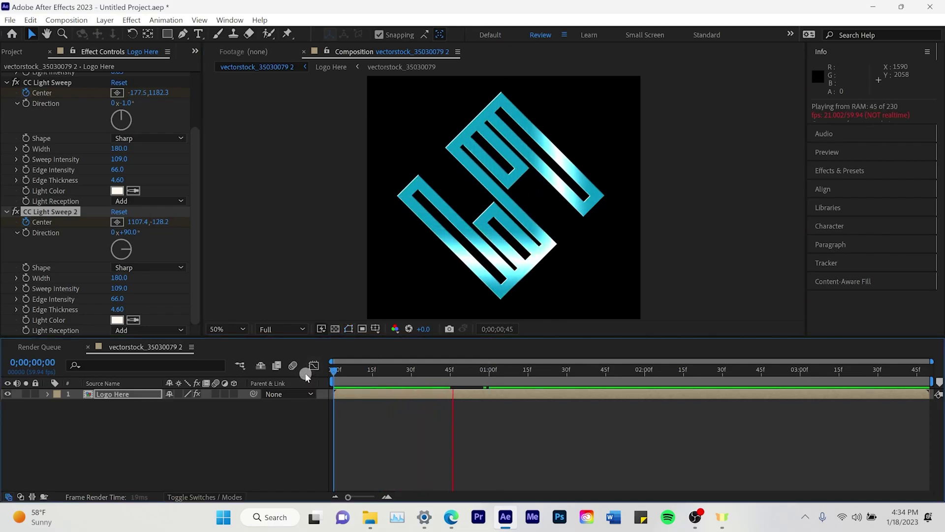
key(space)
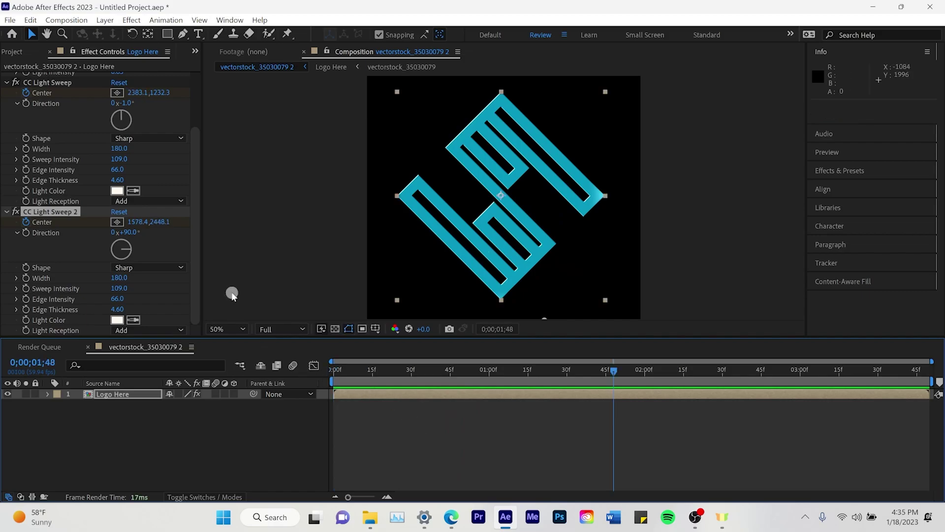
Collapse the CC Light Sweep, Bevel Alpha and CC Light Sweep 2 settings
scroll(107, 154, up, 3)
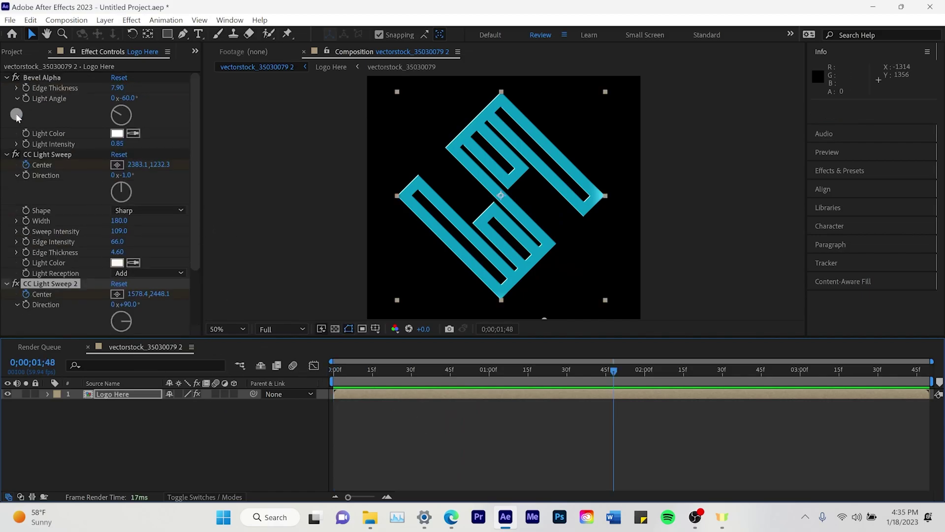
click(7, 156)
click(6, 79)
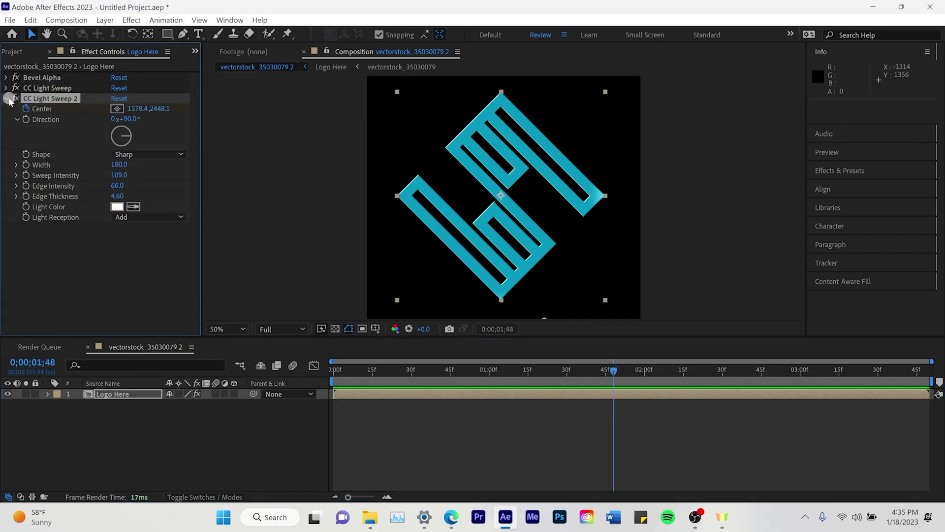
click(7, 98)
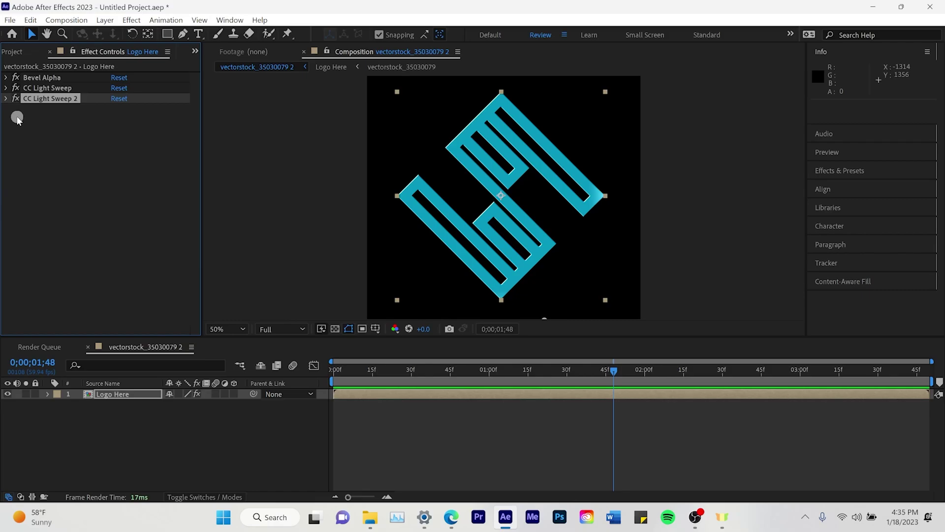
Apply a Gradient Ramp to Logo Here, move it above Bevel Alpha, and preview the silver look
click(124, 404)
click(133, 21)
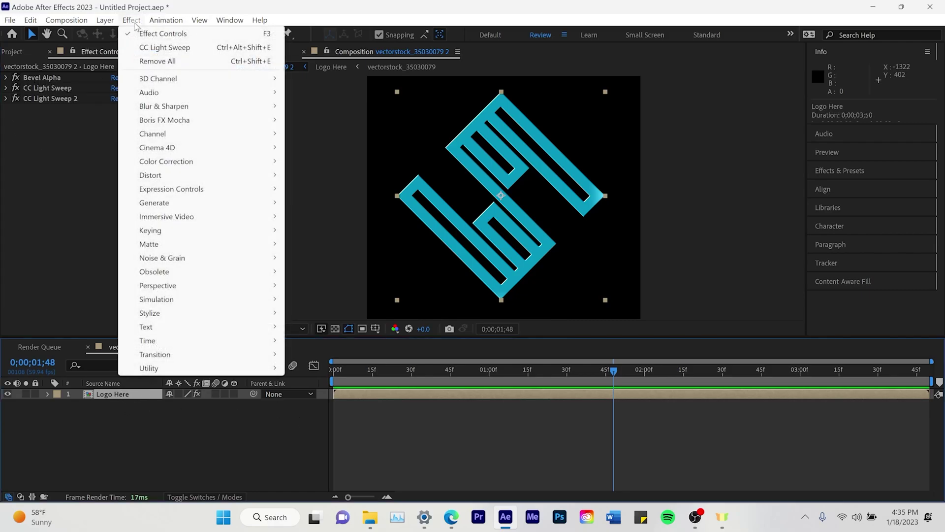
mouse_move(263, 208)
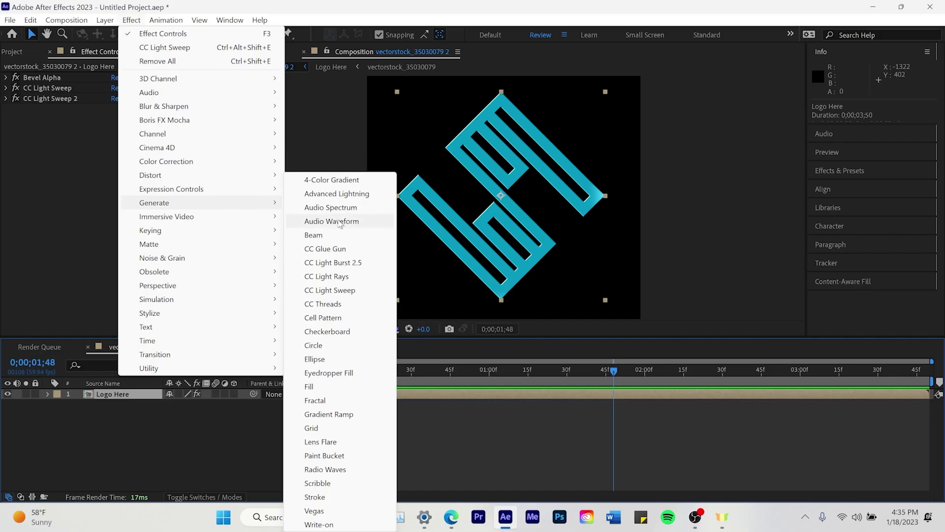
click(346, 415)
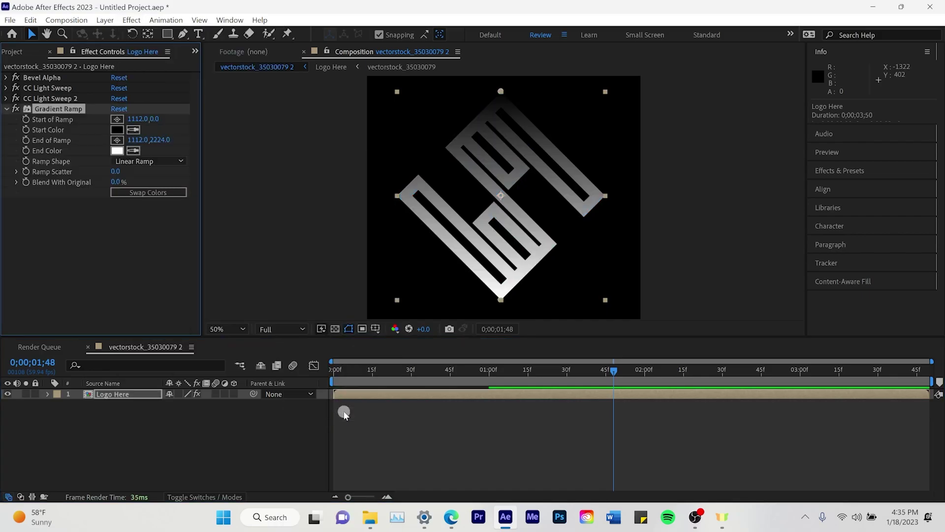
drag(58, 108, 58, 77)
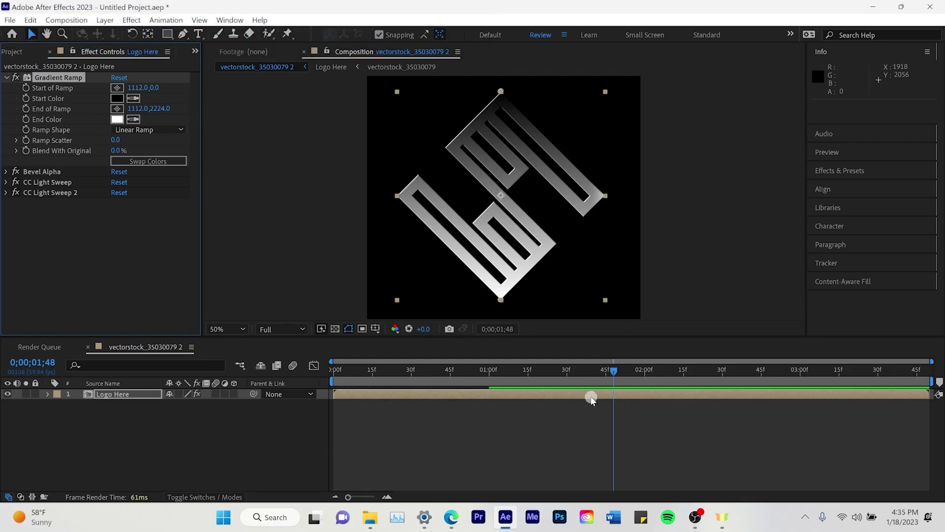
drag(615, 375, 301, 412)
click(296, 426)
key(space)
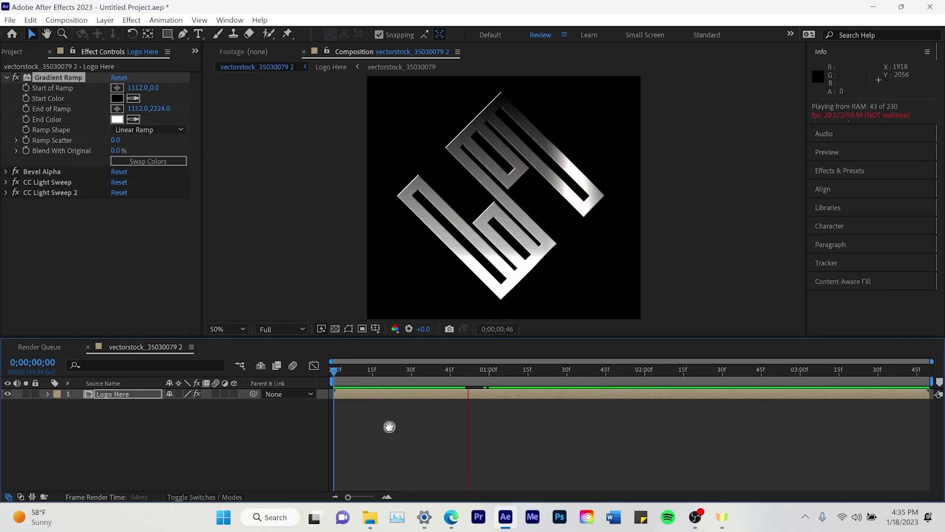
key(space)
Try a red Start Color for the gradient, then cancel to keep it black
drag(629, 372, 350, 386)
click(121, 98)
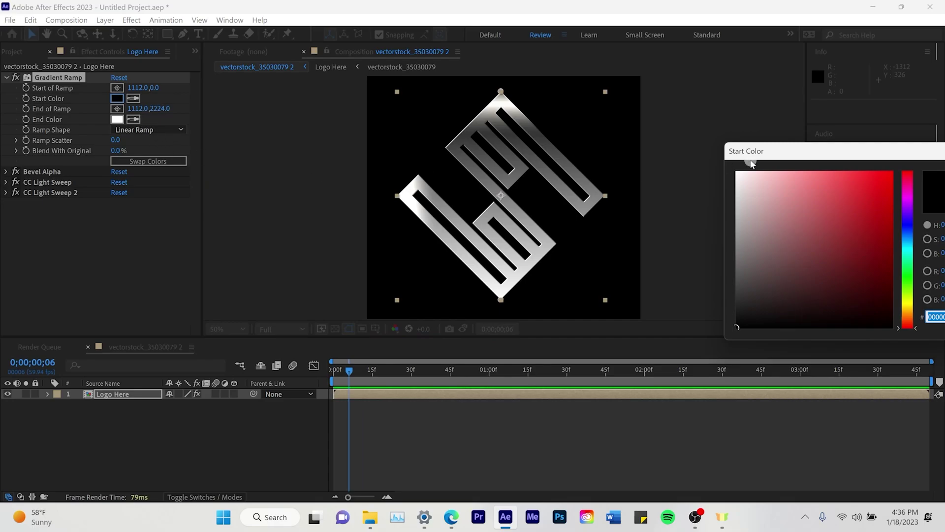
drag(887, 207, 894, 171)
drag(812, 151, 685, 147)
click(894, 187)
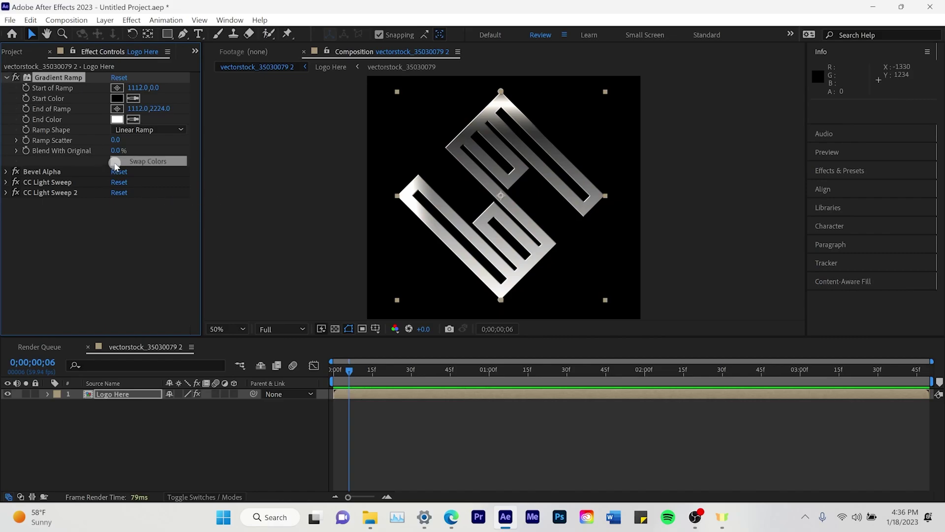
Duplicate the Logo Here layer via Edit > Duplicate
click(6, 77)
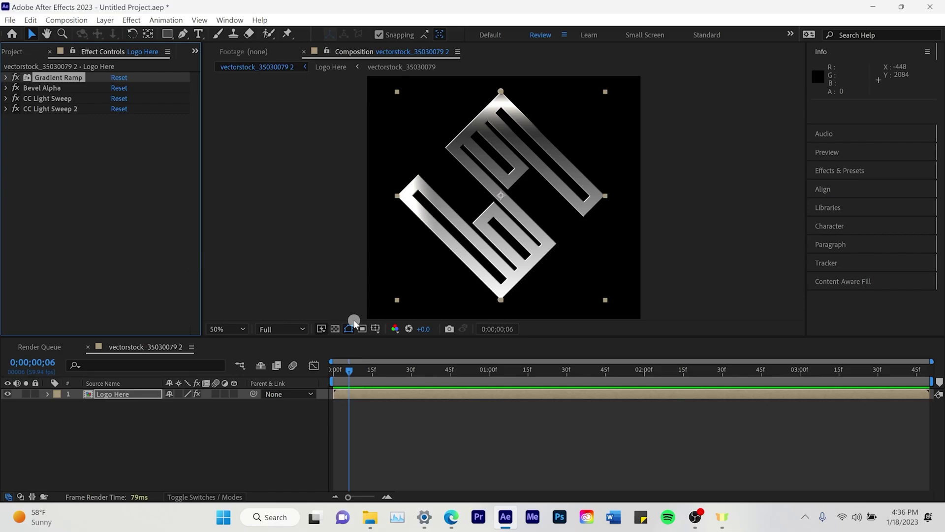
right_click(114, 398)
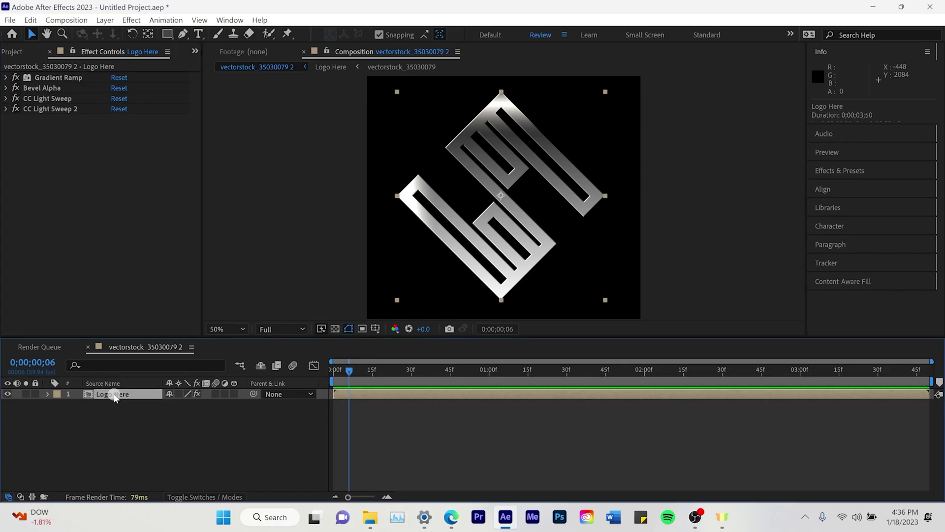
click(114, 398)
click(28, 20)
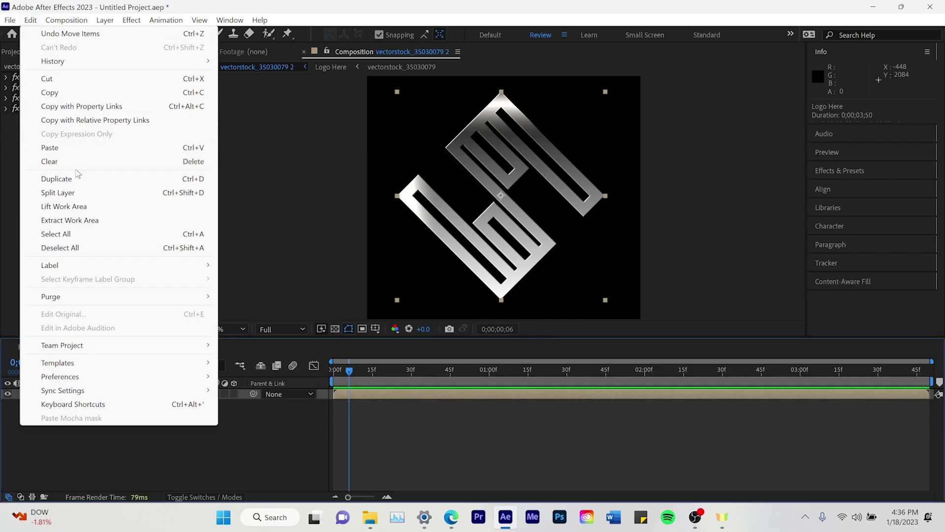
click(82, 179)
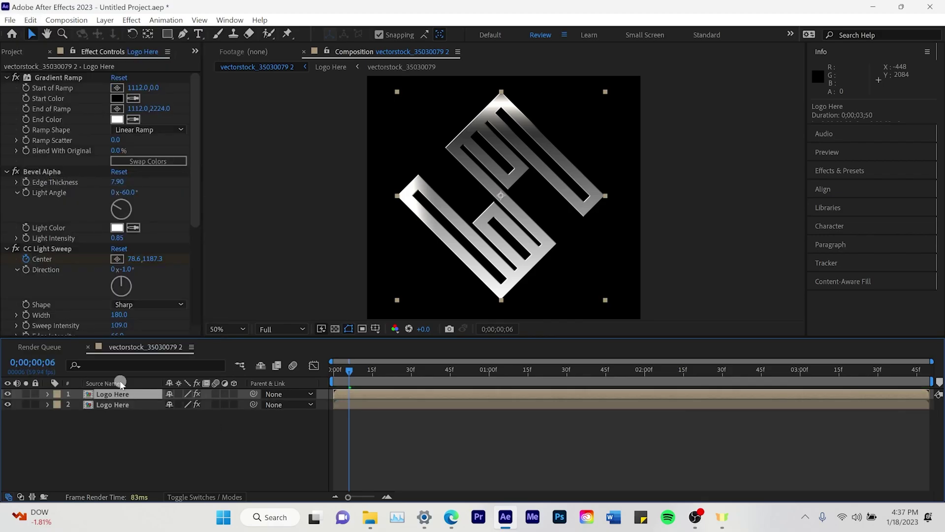
Rename the top copy 'Vegas' and delete its gradient, bevel and light-sweep effects
right_click(94, 394)
click(154, 357)
text(Vegas)
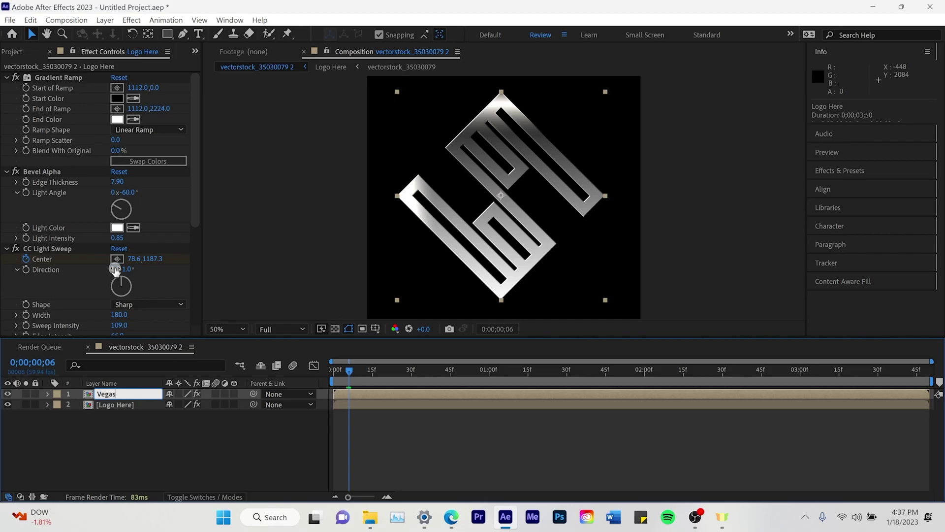
key(Return)
click(59, 78)
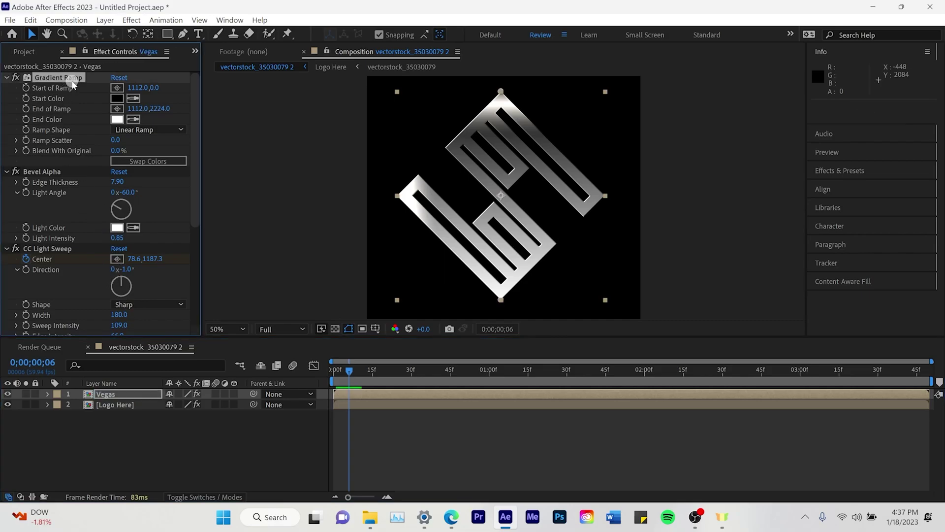
key(Delete)
key(Delete)
key(Delete)
key(Delete)
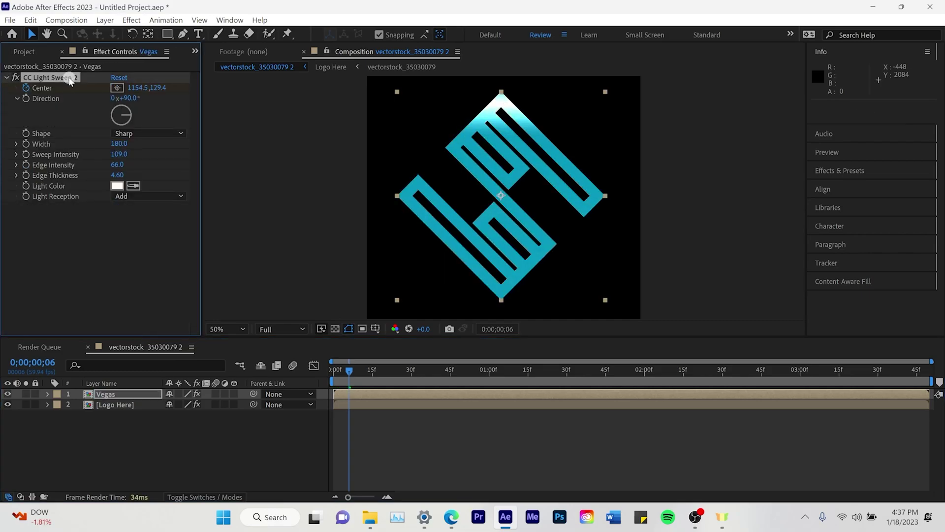
Add the Effect > Generate > Vegas effect to the Vegas layer
click(108, 395)
click(131, 21)
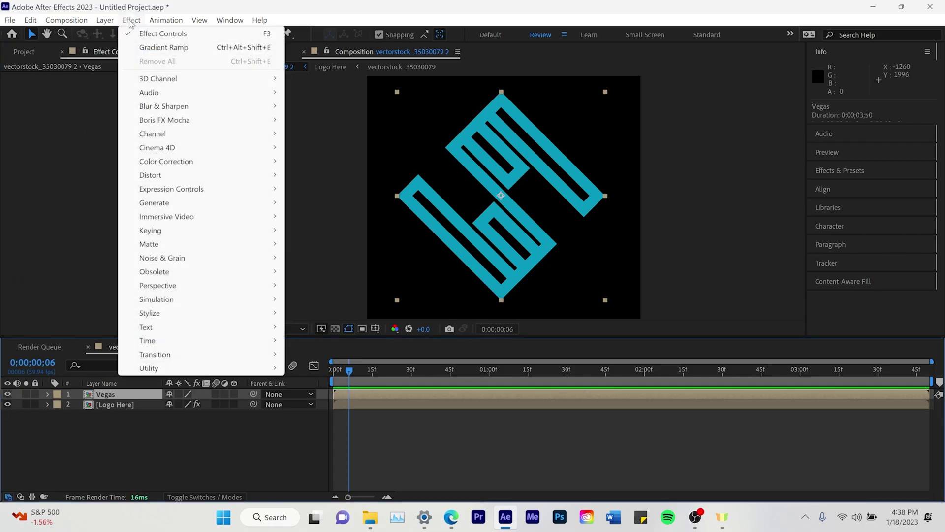
mouse_move(232, 204)
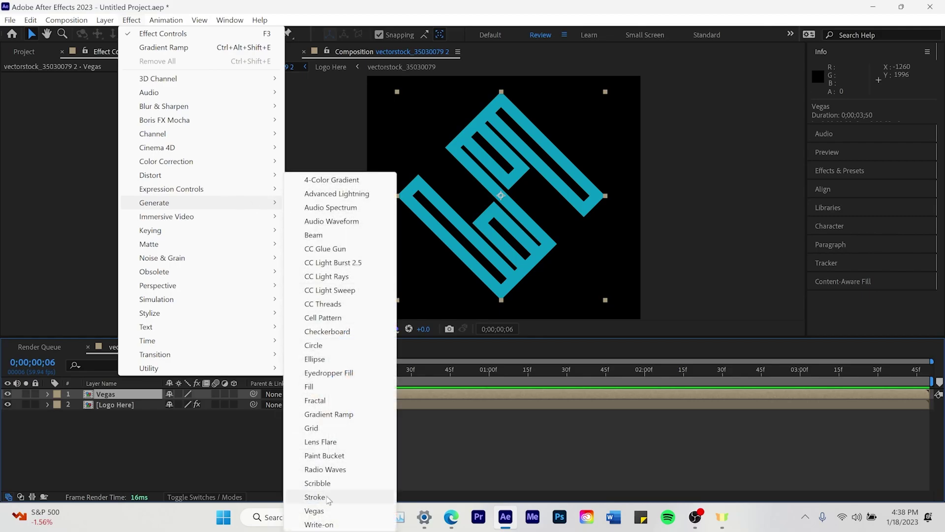
click(332, 511)
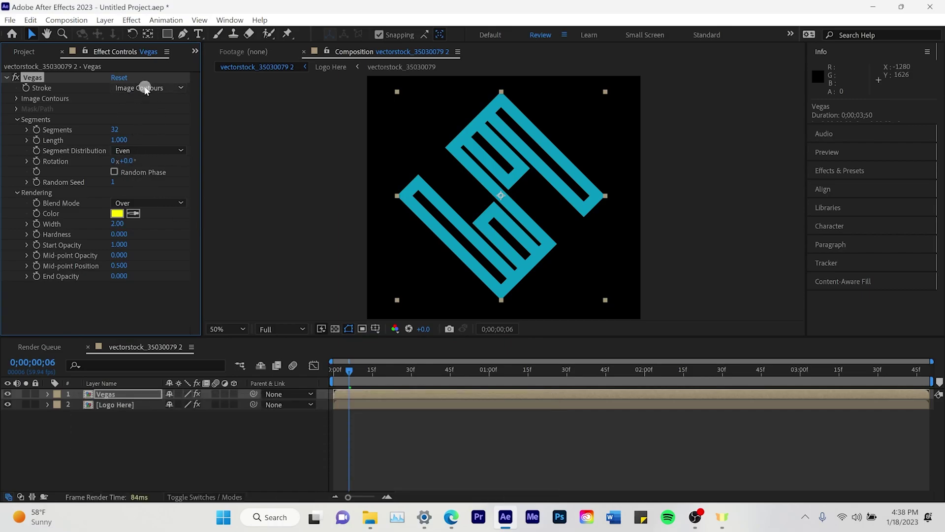
Set Vegas Segments to 1, keeping Image Contours stroke and All Contours rendering
click(117, 126)
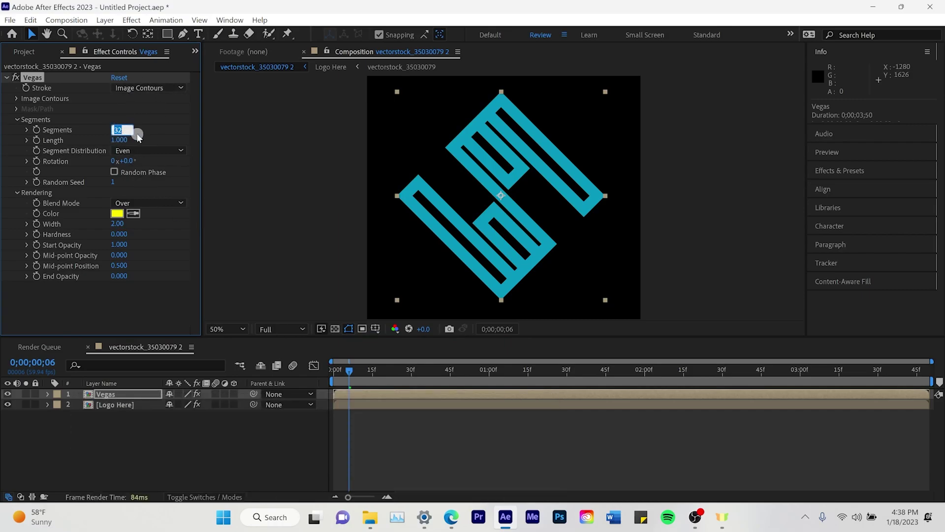
text(1)
key(Return)
click(185, 88)
click(165, 99)
click(17, 99)
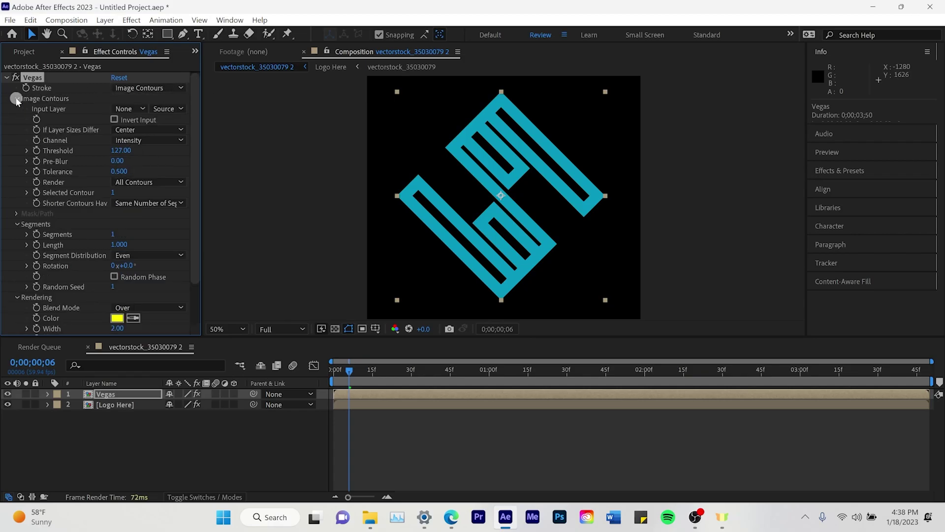
click(150, 182)
click(155, 174)
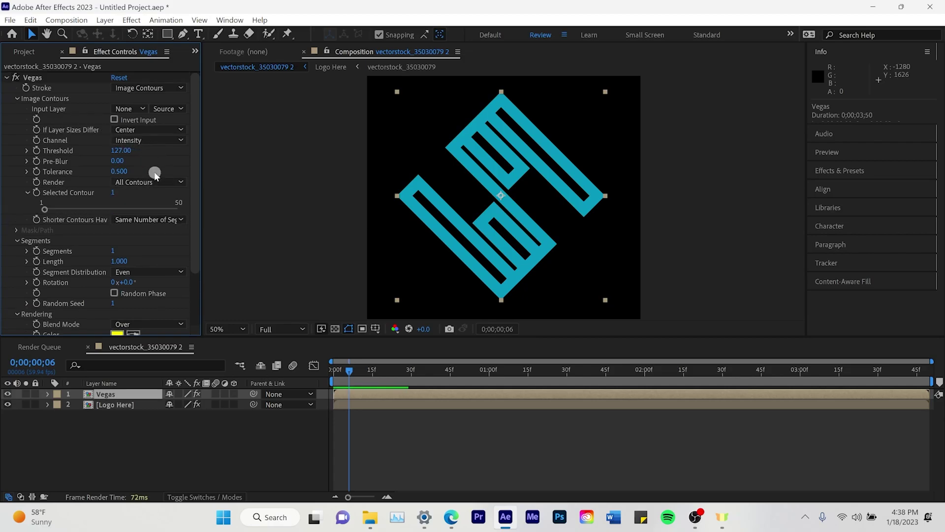
Set the contour Channel to Alpha and the Blend Mode to Transparent
click(151, 141)
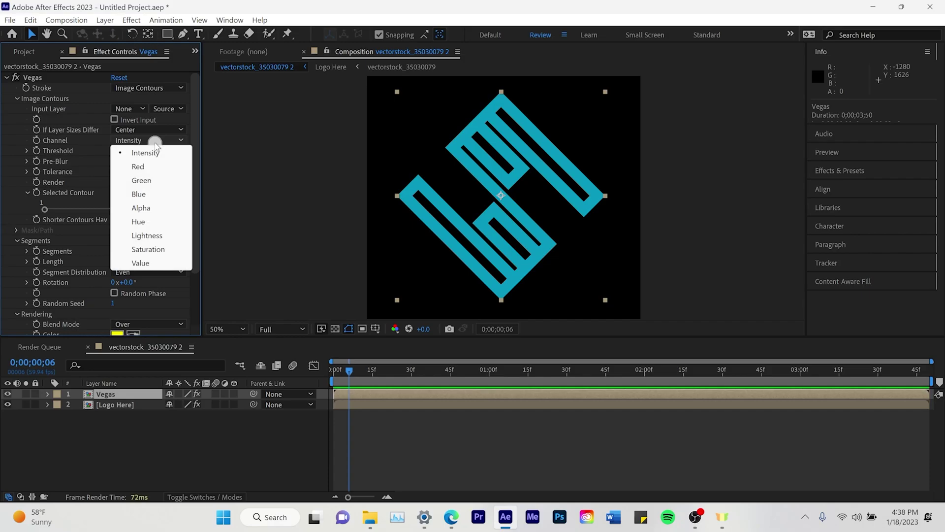
click(164, 208)
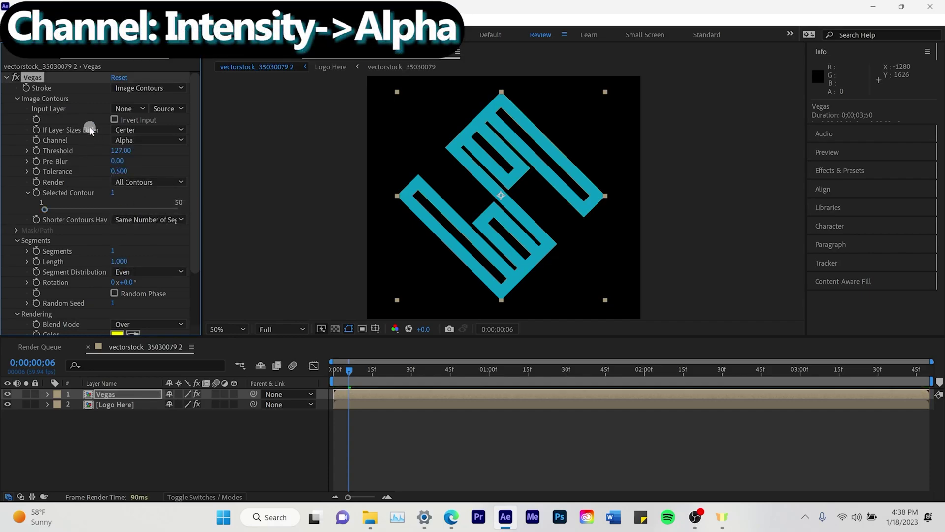
click(13, 98)
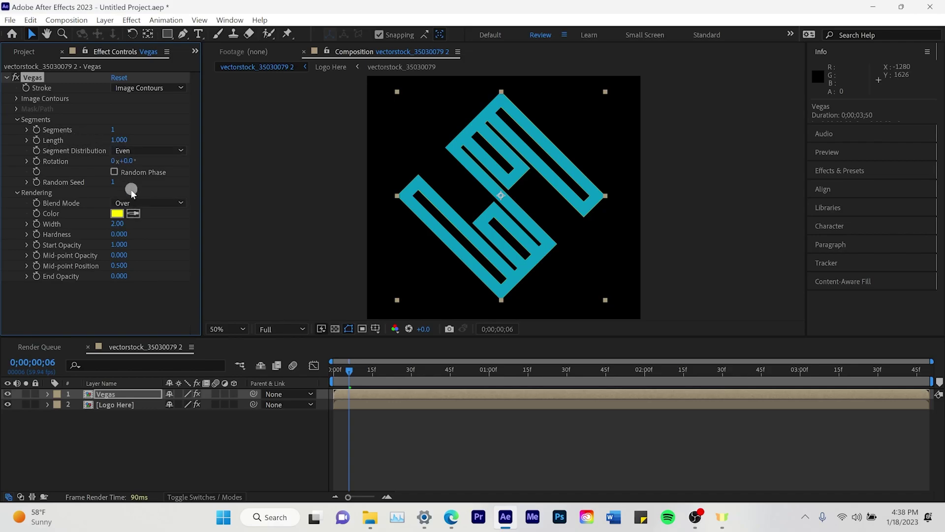
click(119, 198)
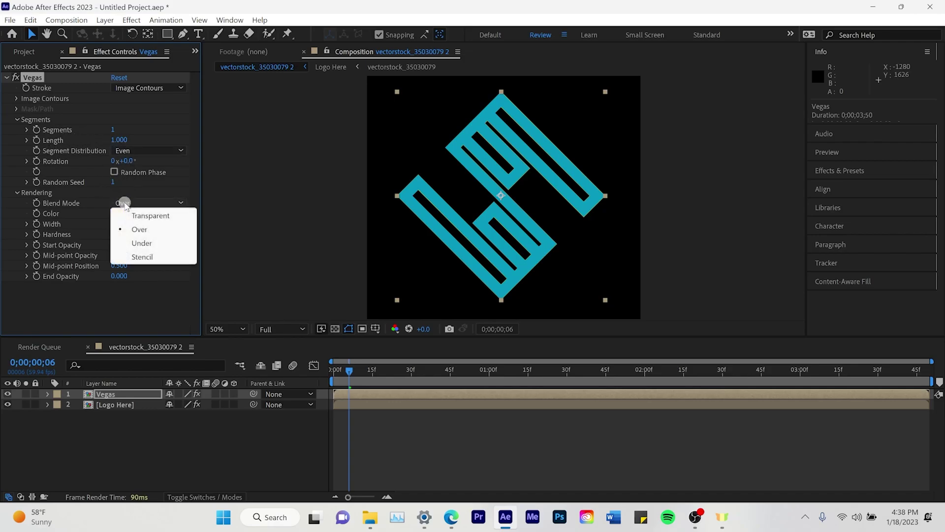
click(147, 214)
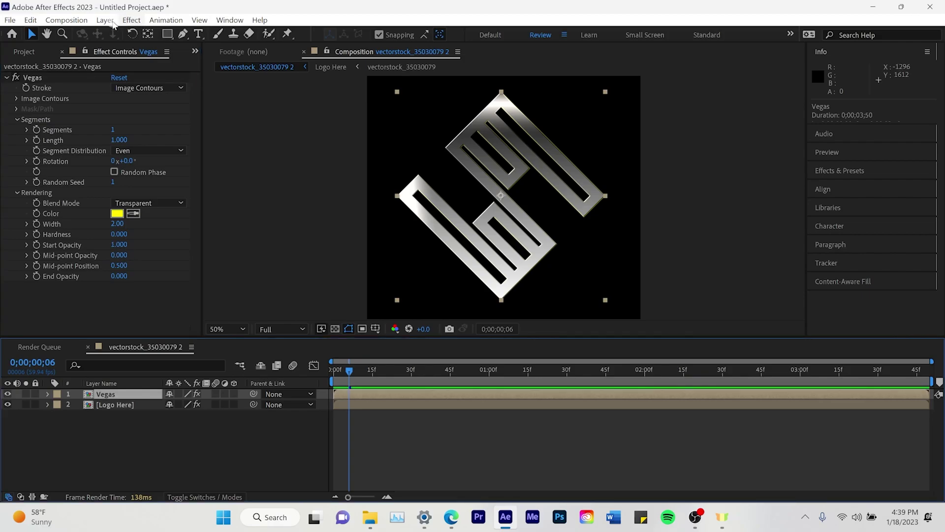
click(31, 20)
mouse_move(105, 20)
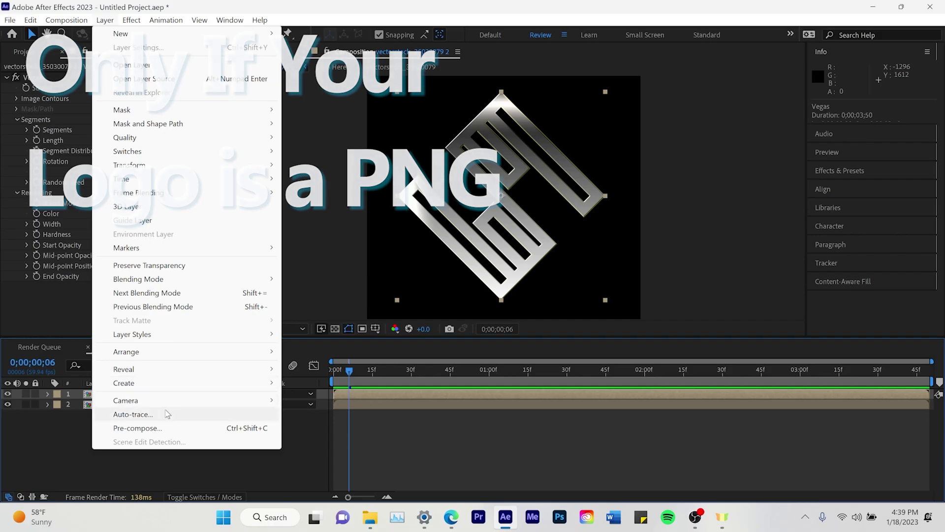
click(147, 414)
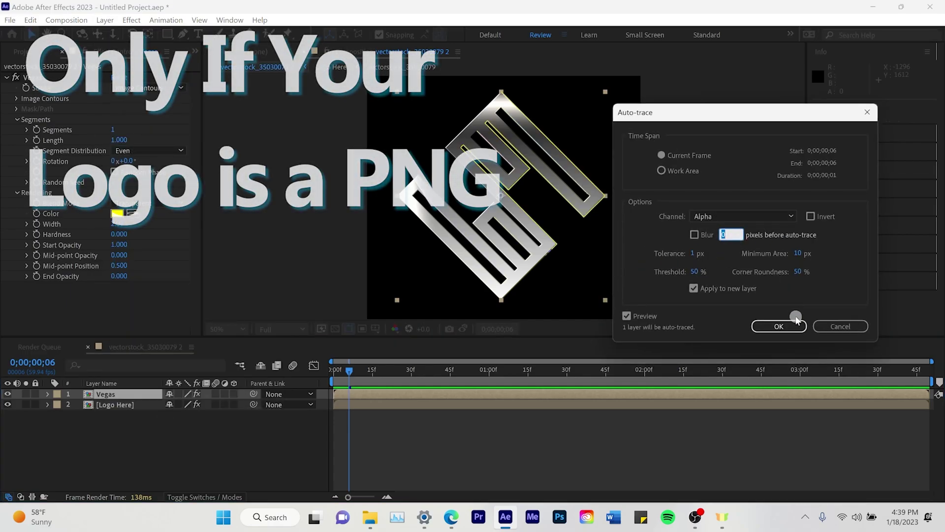
click(779, 326)
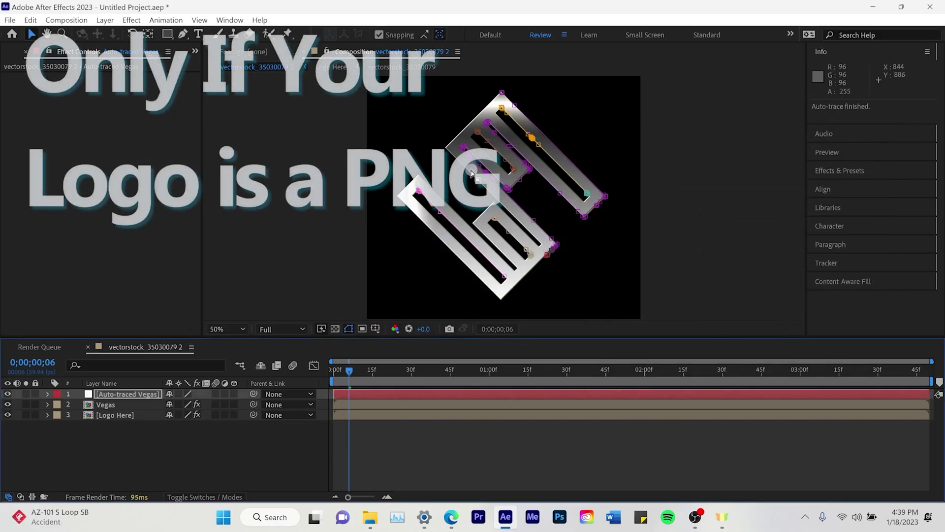
click(137, 394)
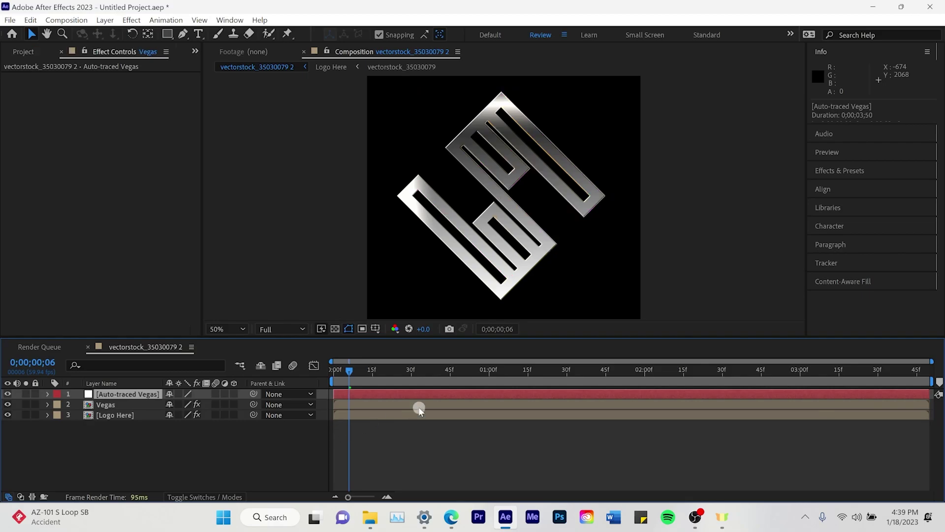
key(Delete)
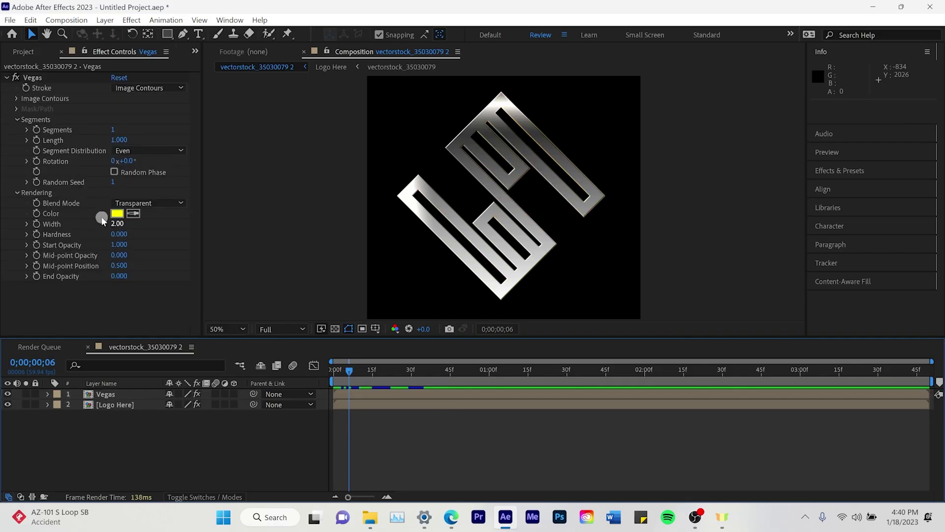
Add the expression time*200 to the Vegas effect's Rotation so the stroke spins
click(116, 393)
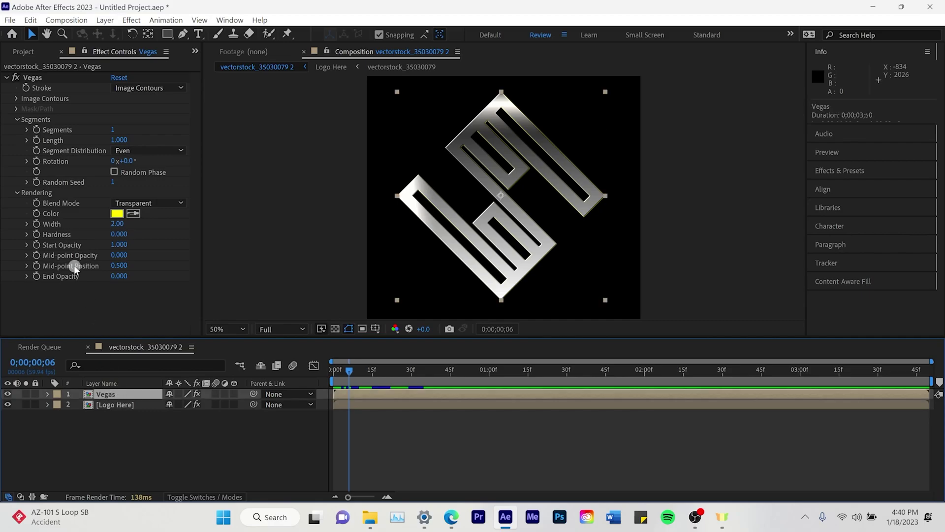
alt+click(37, 161)
scroll(247, 433, down, 3)
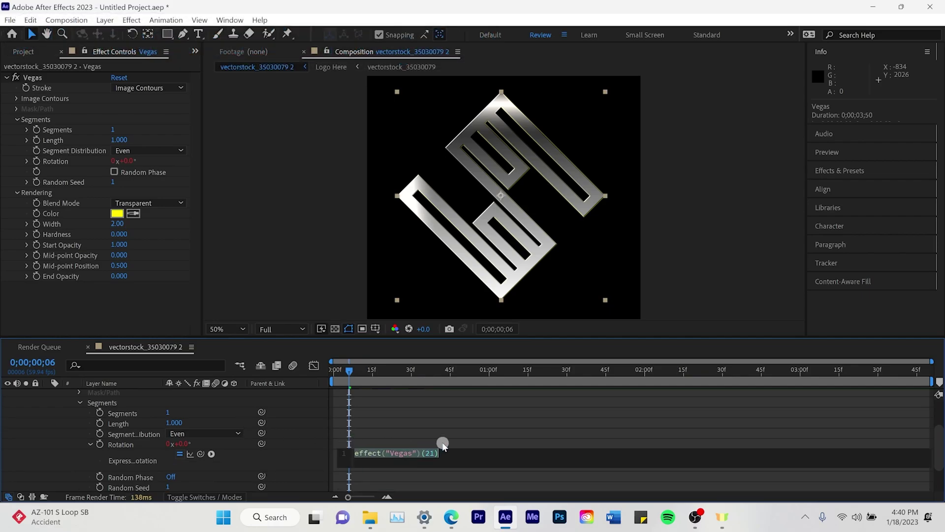
text(time)
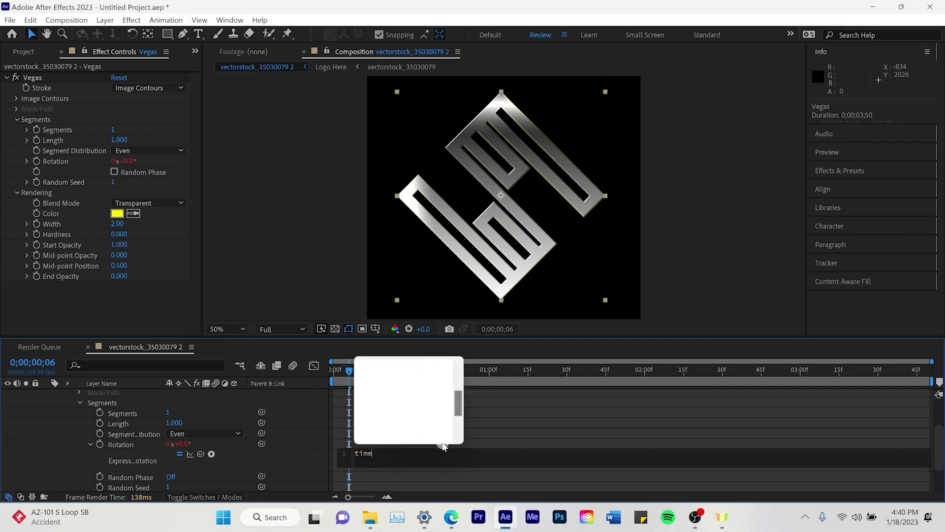
text(*)
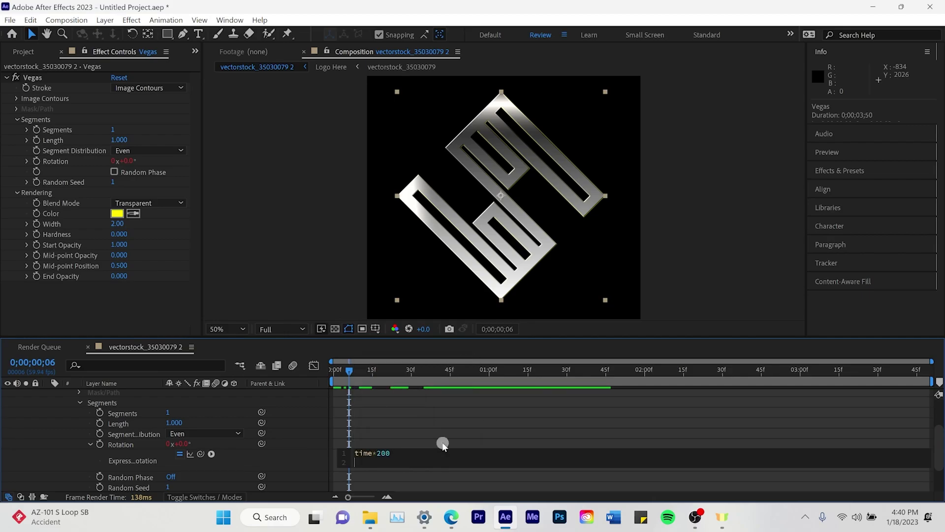
click(422, 425)
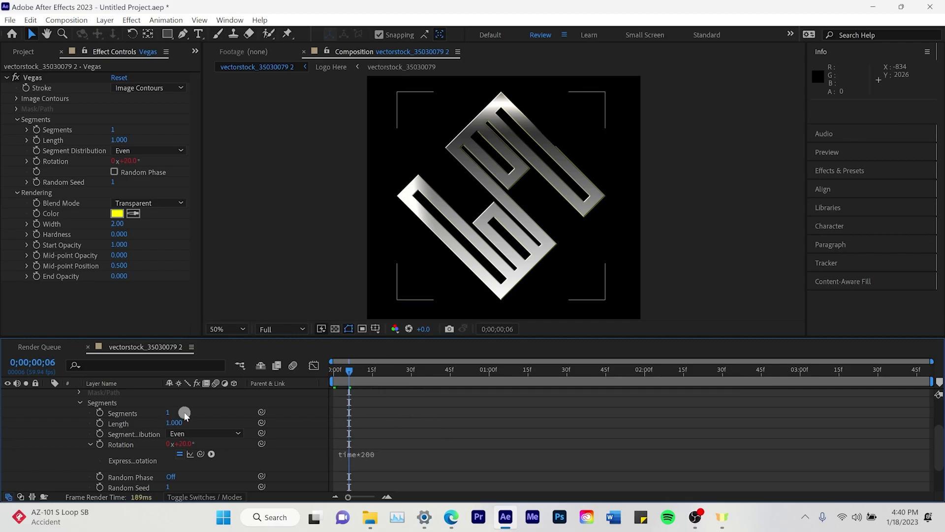
scroll(143, 409, up, 5)
Hide the Logo Here layer and preview the stroke animation from the start
click(47, 394)
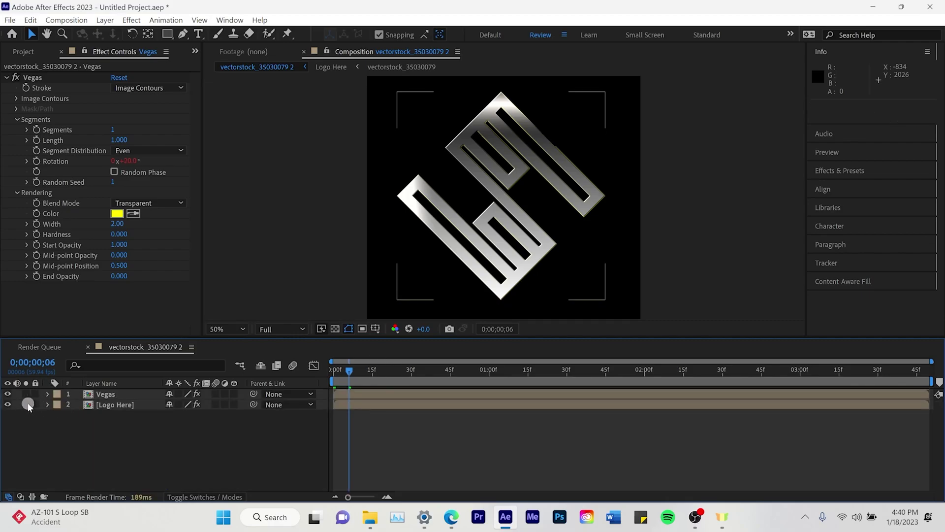
click(8, 404)
drag(349, 370, 301, 383)
key(space)
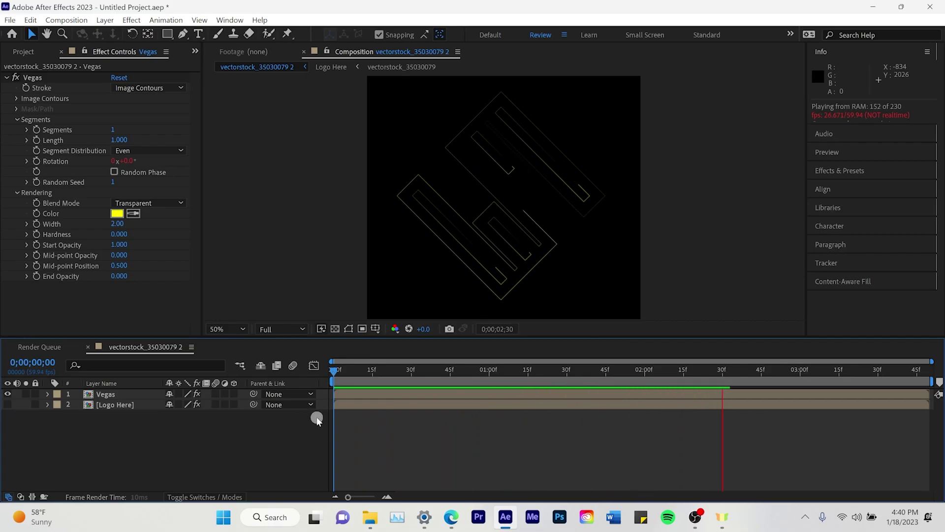
key(space)
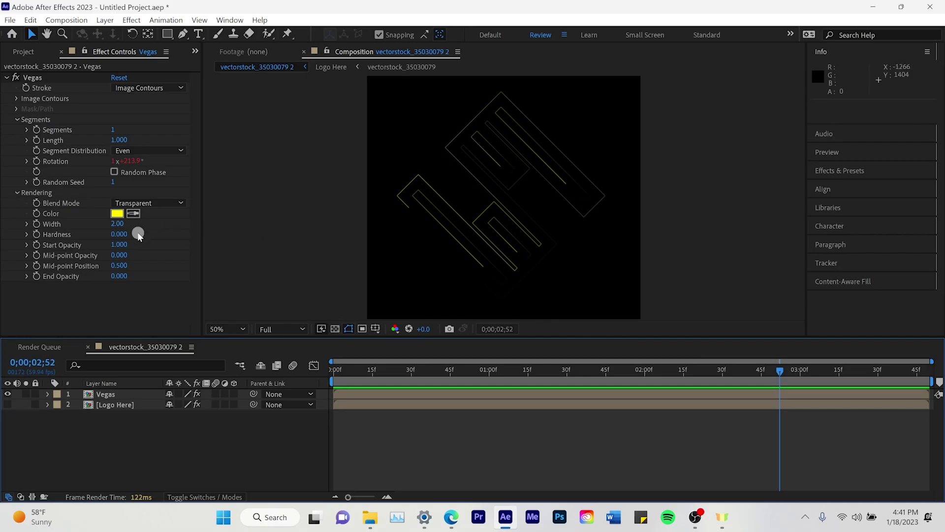
Adjust the Vegas stroke to width 4.70 and Mid-point Position 0.447
drag(118, 223, 144, 230)
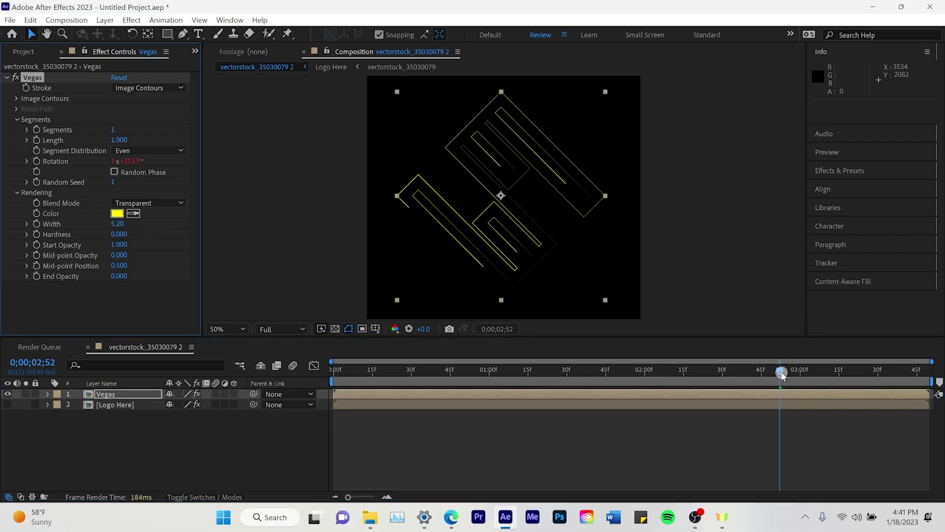
drag(780, 372, 288, 414)
drag(120, 224, 118, 230)
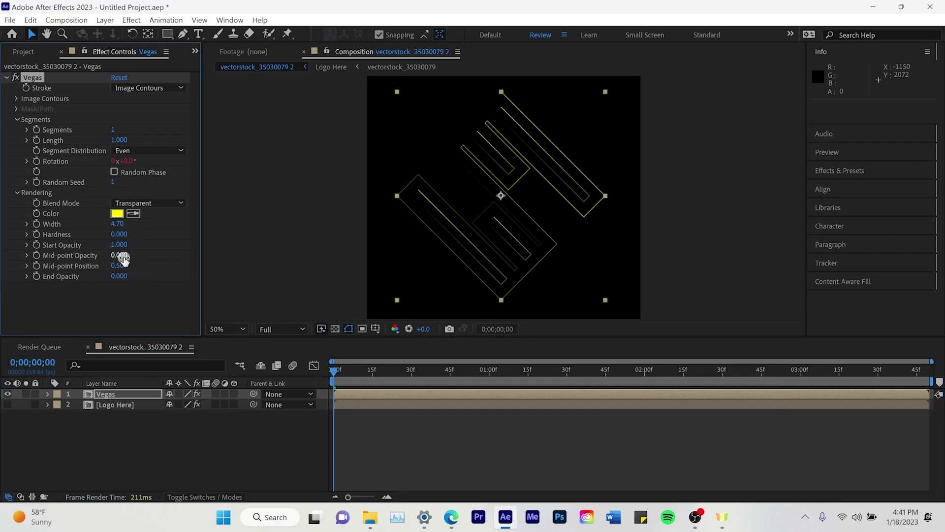
drag(119, 269, 101, 277)
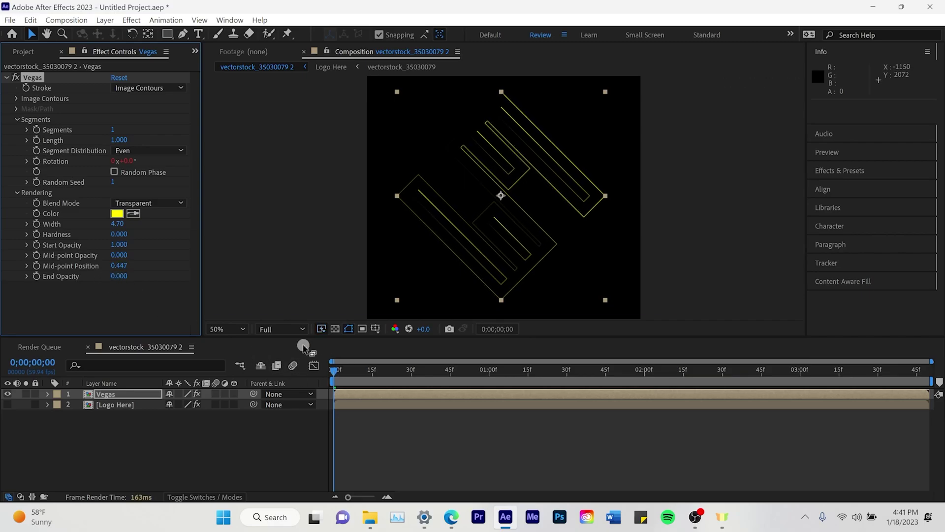
Make the Vegas stroke colour white (FFFFFF)
click(117, 214)
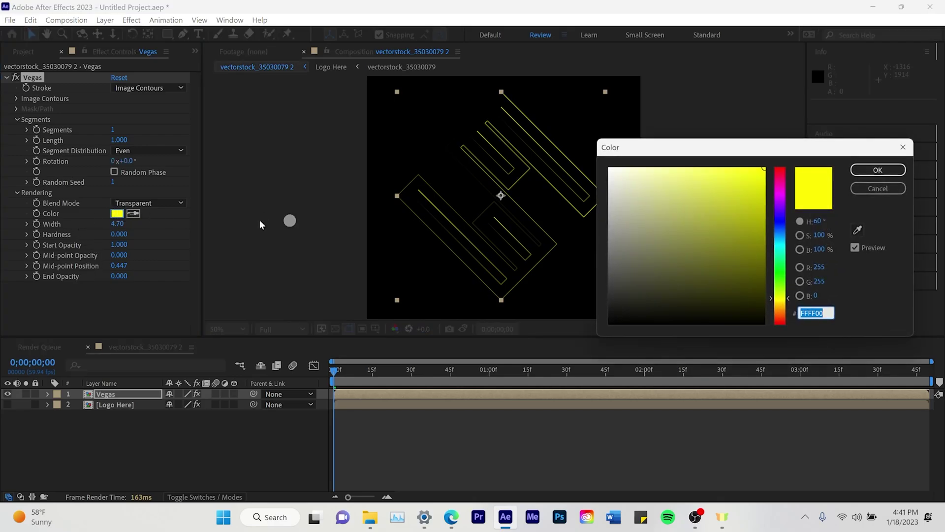
drag(636, 187, 592, 161)
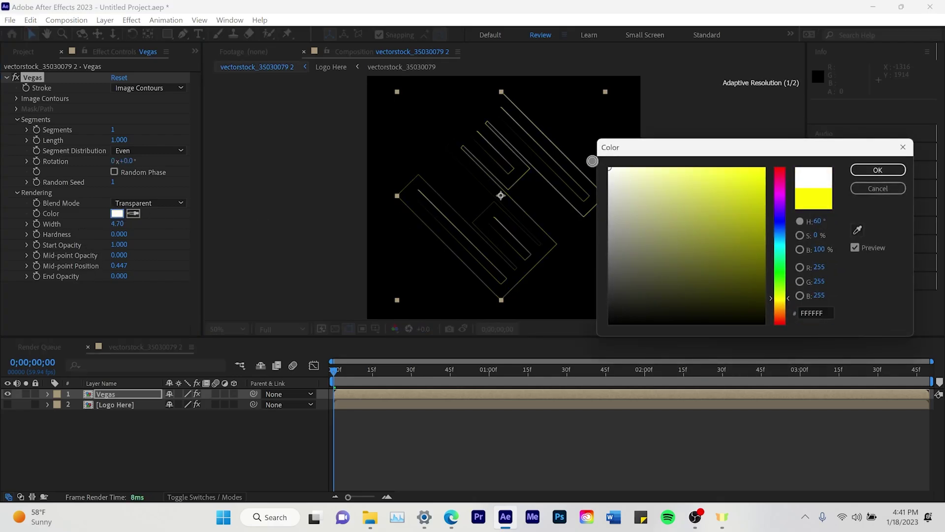
click(871, 175)
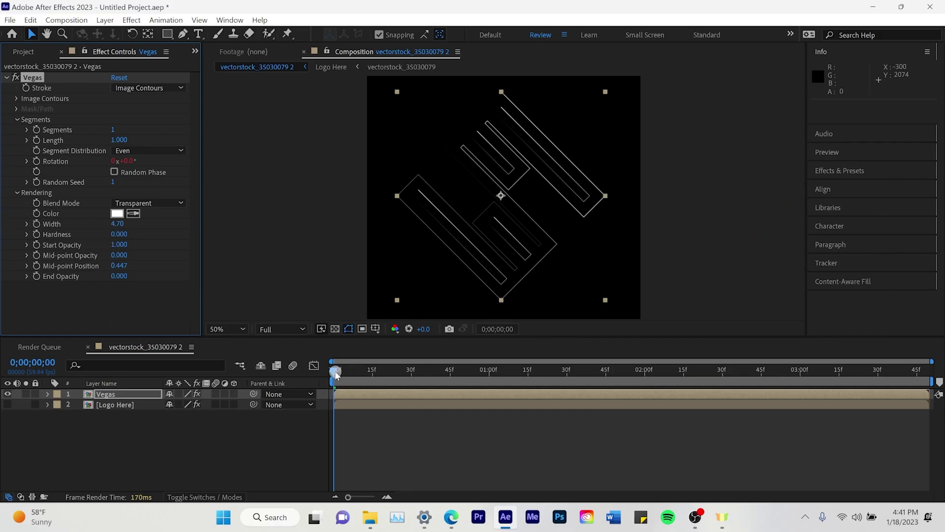
Keyframe the stroke width from 4.70 at the start to 0.50 at 0;00;01;27
drag(335, 374, 445, 376)
drag(119, 223, 101, 224)
click(36, 226)
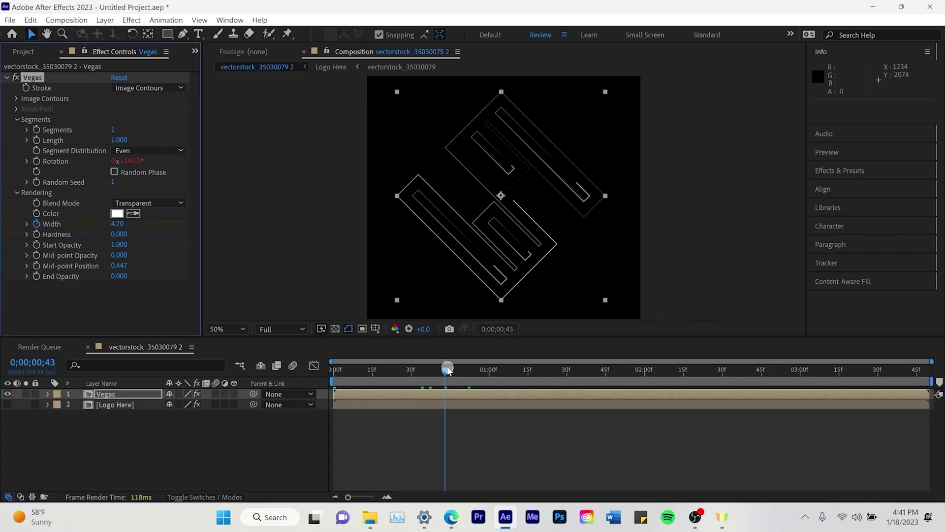
drag(447, 370, 560, 371)
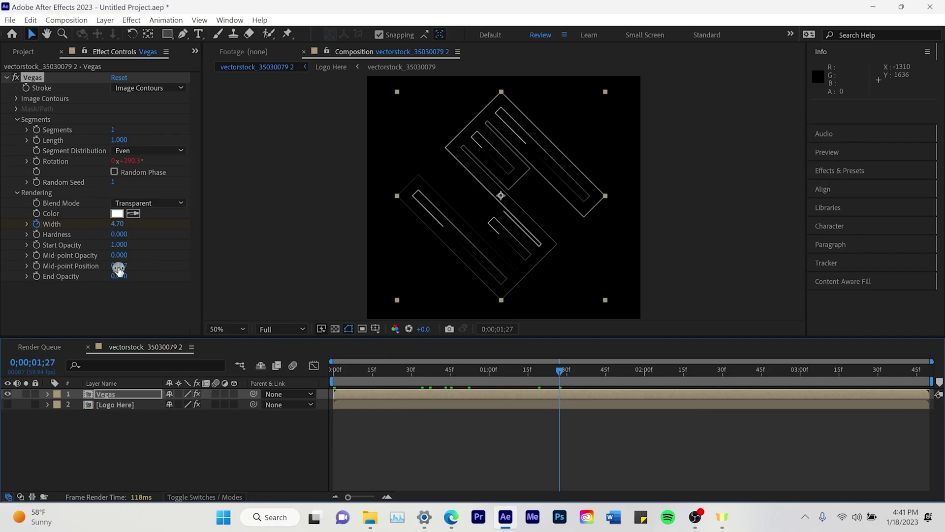
drag(117, 228, 6, 239)
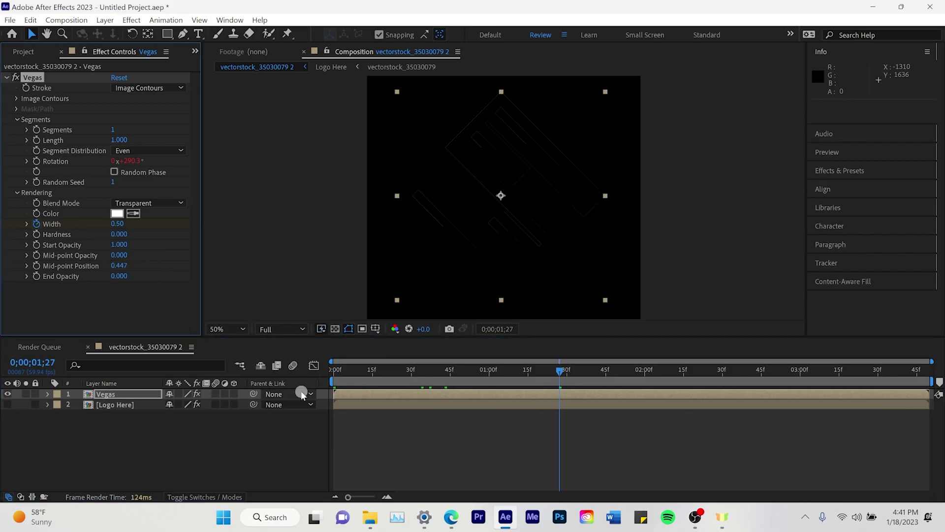
Preview the shrinking-width stroke animation from the start of the composition
drag(561, 374, 310, 396)
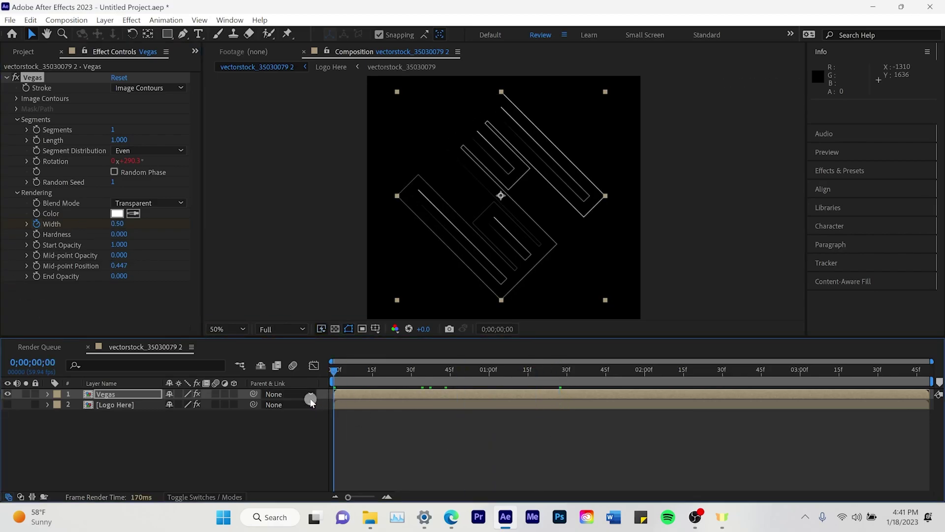
key(space)
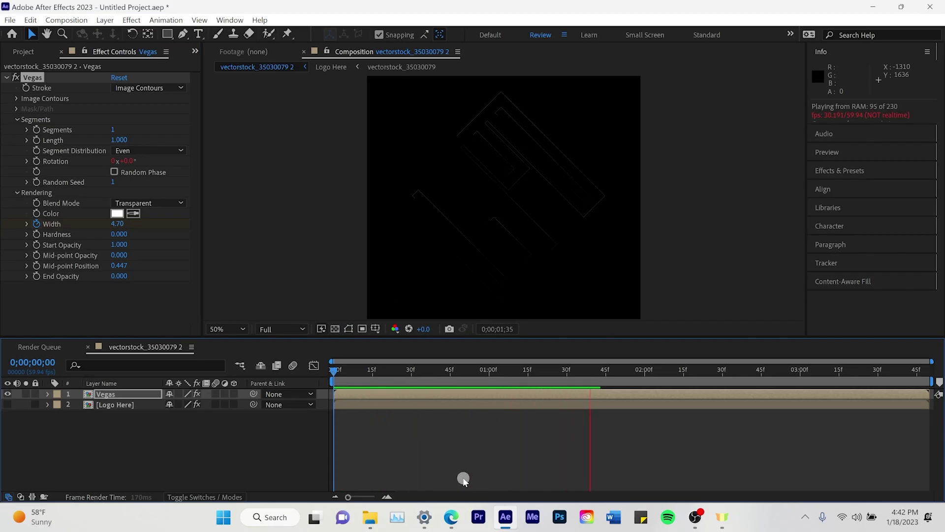
key(space)
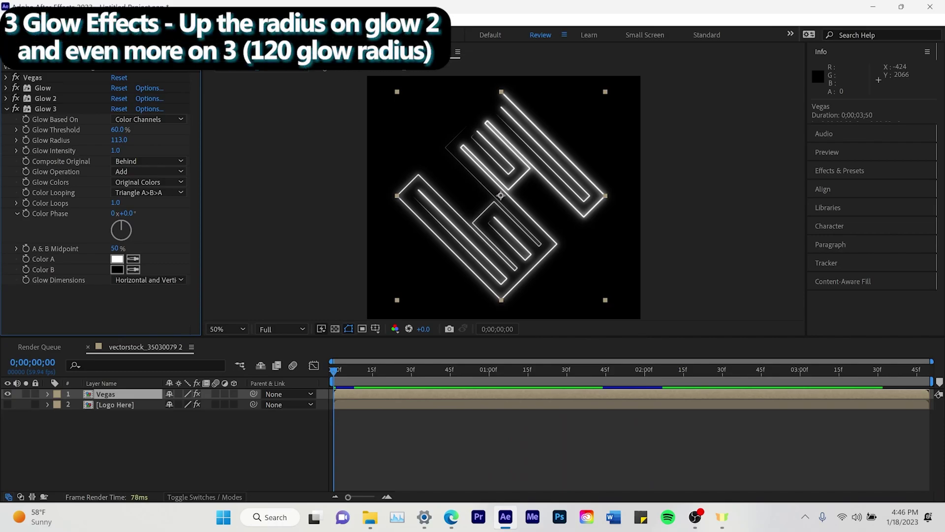
click(133, 20)
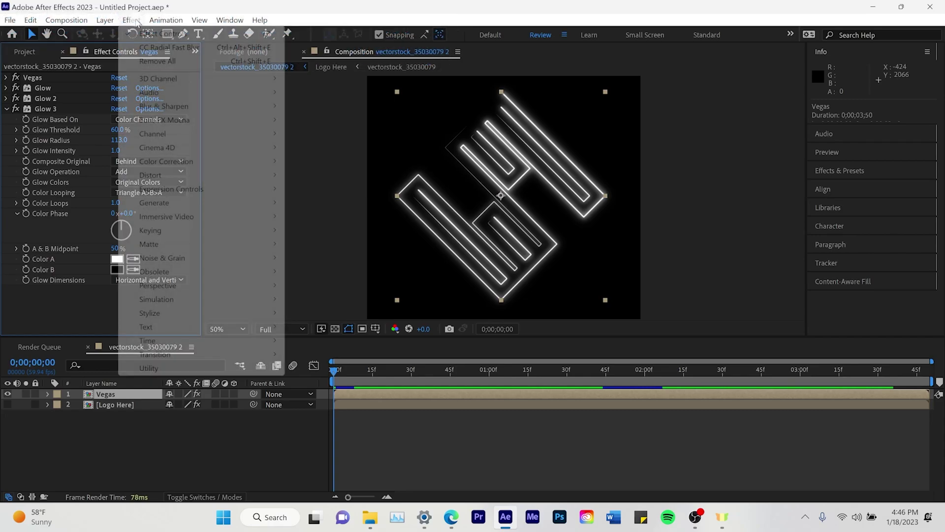
Apply CC Radial Fast Blur to the Vegas layer with Amount 32 and Zoom set to Brightest
mouse_move(217, 106)
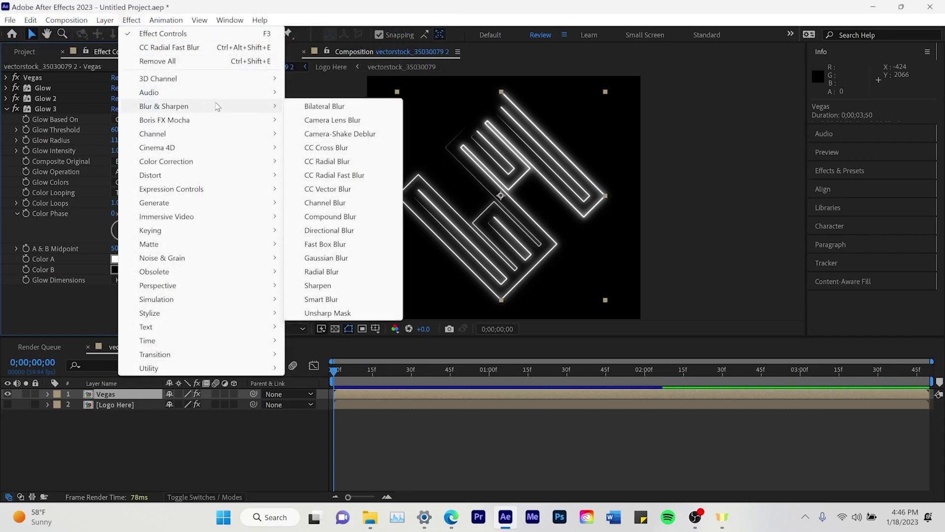
click(370, 177)
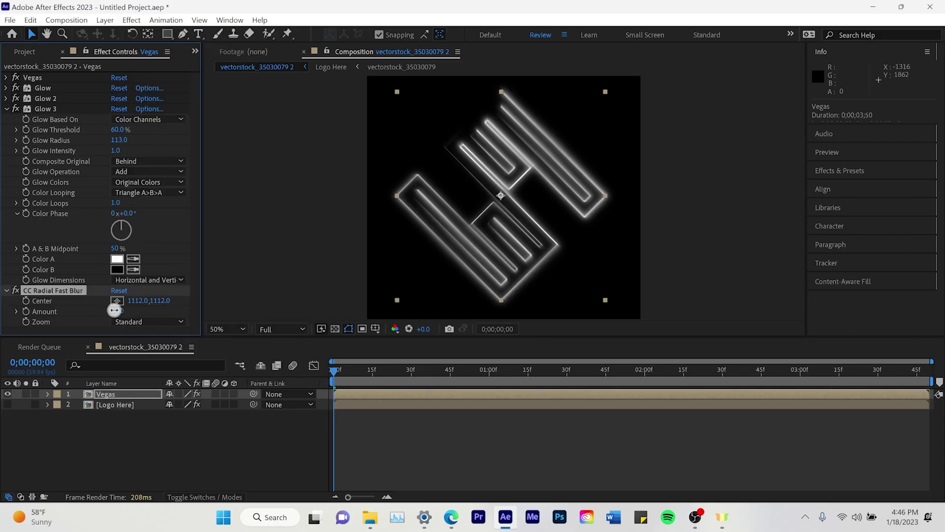
drag(114, 310, 113, 320)
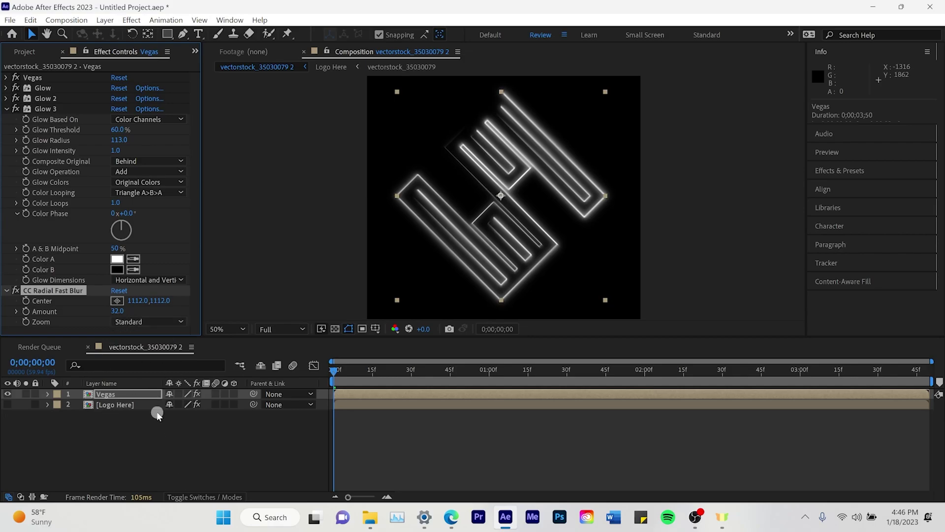
click(147, 321)
click(148, 347)
right_click(113, 395)
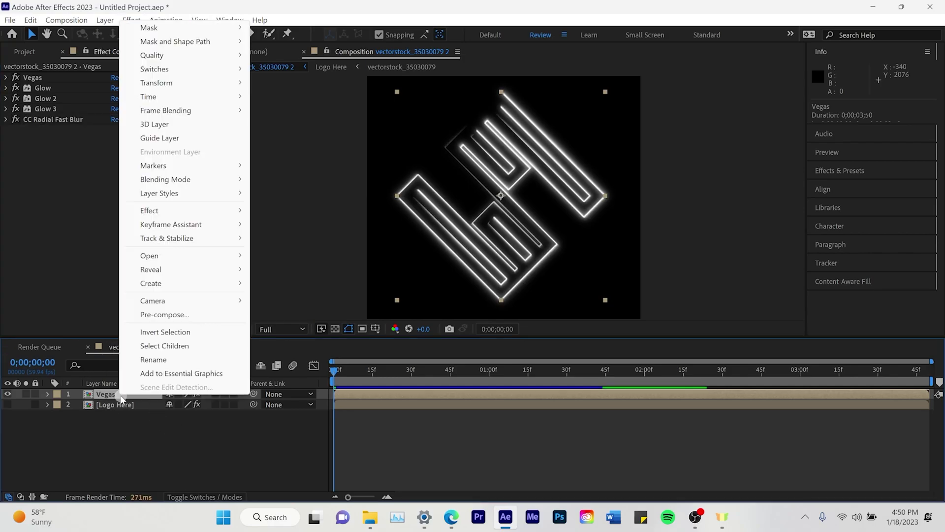
click(117, 394)
Duplicate the Vegas layer and colour the copy's stroke cyan (0AE8F7)
click(30, 19)
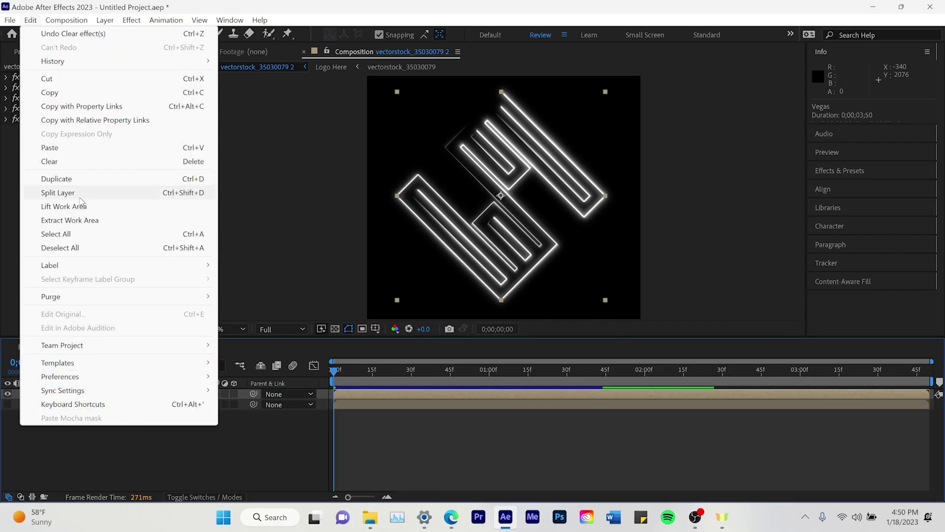
click(84, 179)
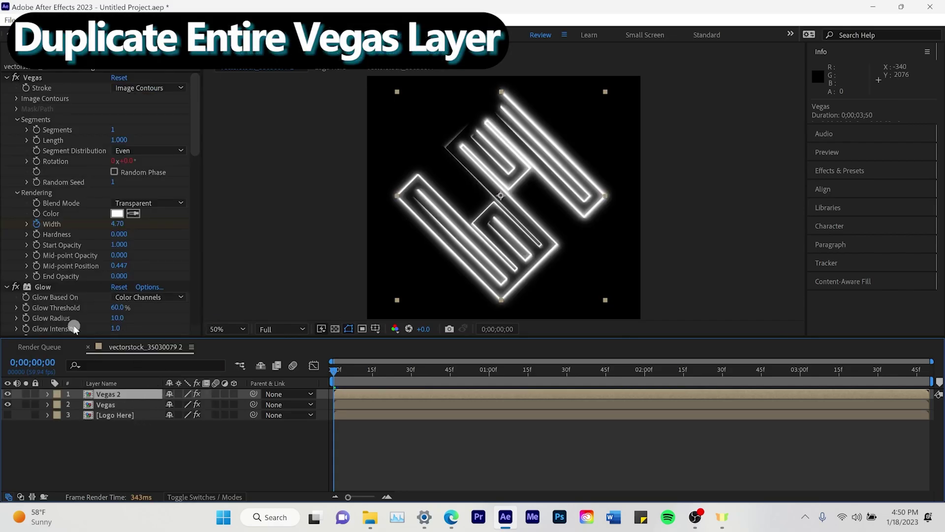
click(118, 213)
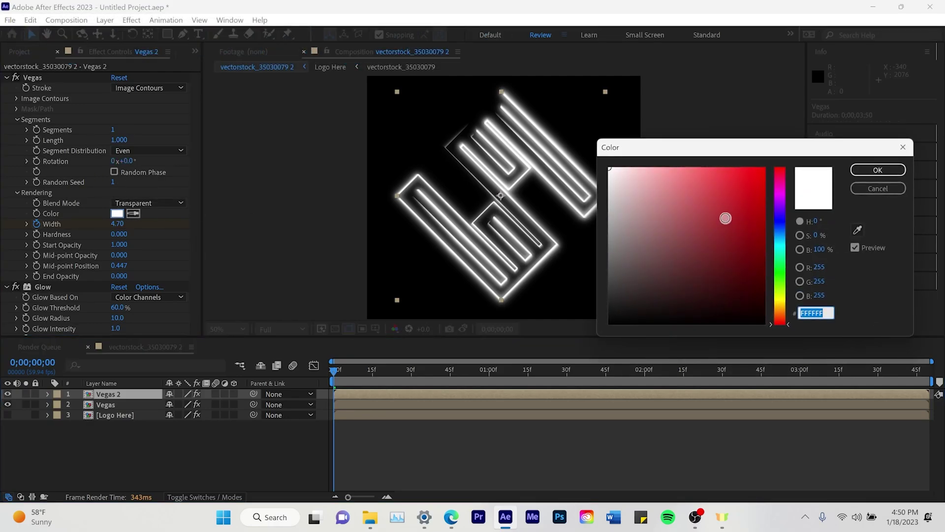
drag(775, 232, 784, 246)
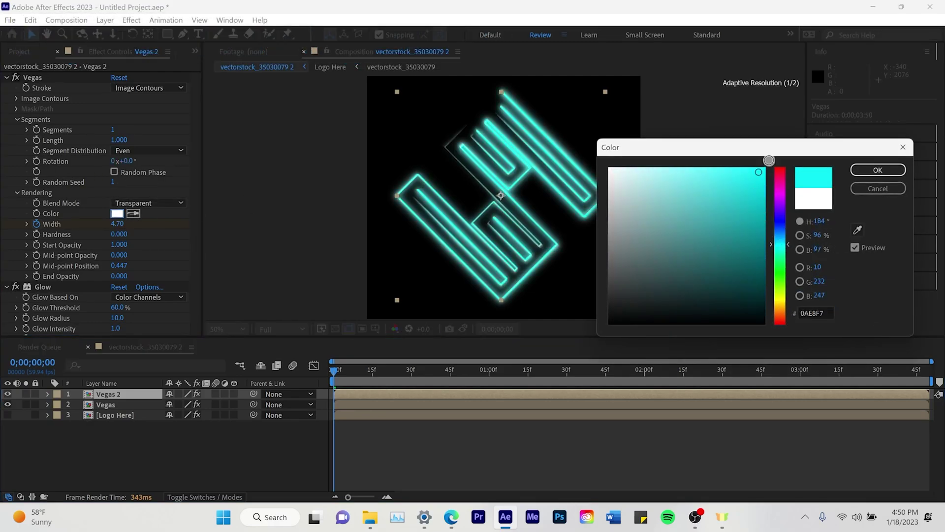
key(Return)
Set the Vegas 2 layer's blending mode to Screen
right_click(133, 394)
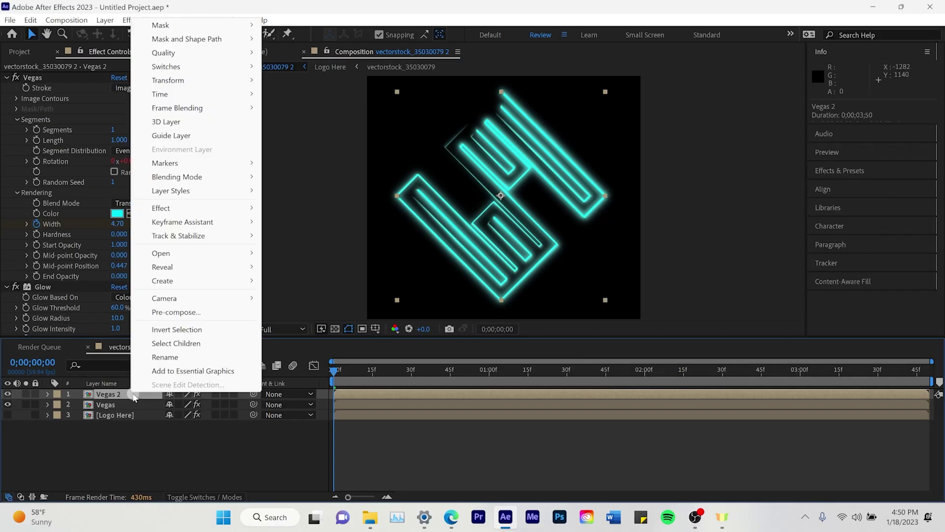
mouse_move(248, 177)
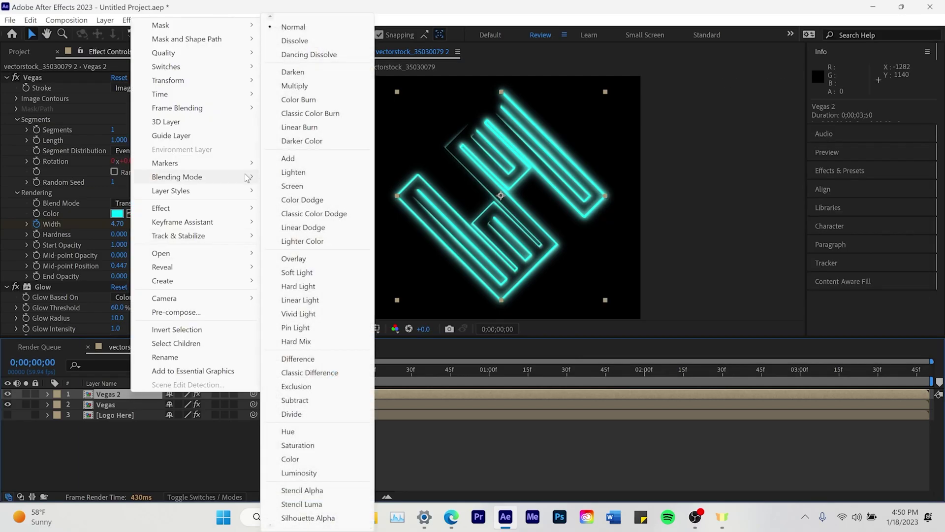
click(313, 186)
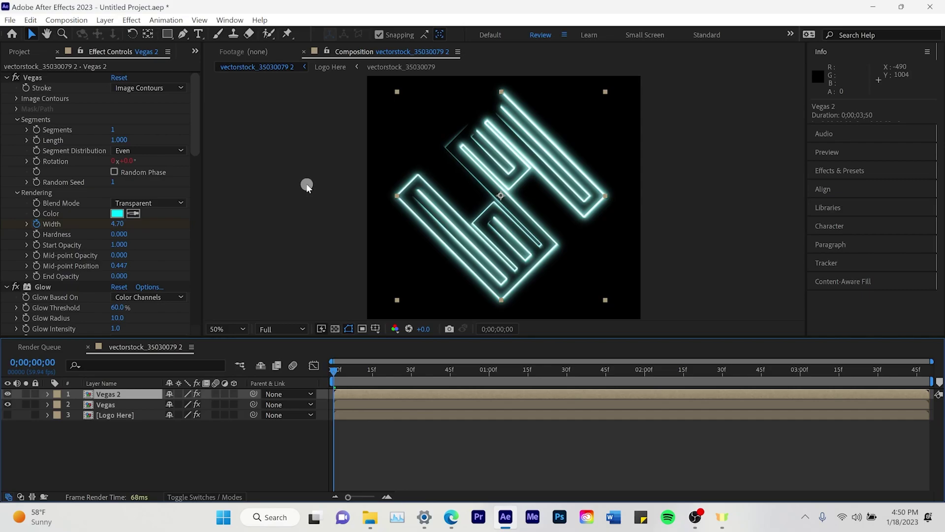
click(123, 438)
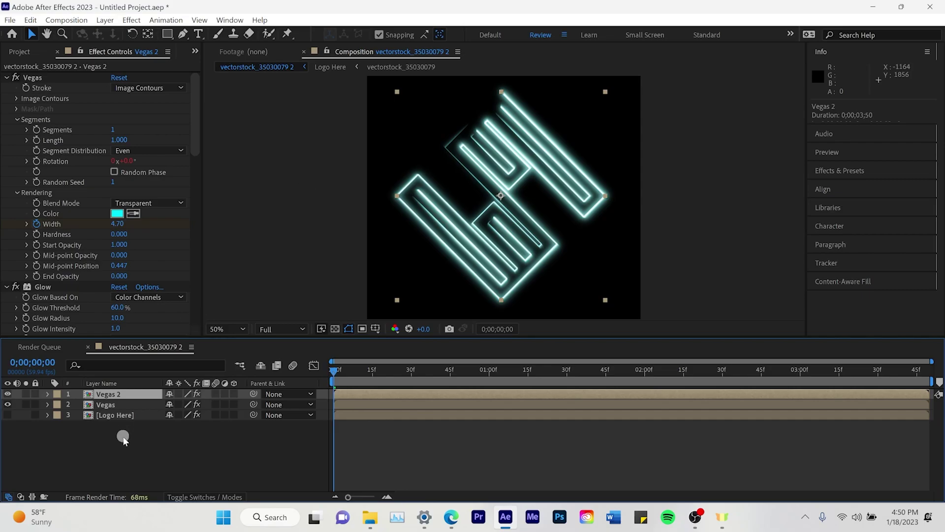
Duplicate Vegas 2 to create a Vegas 3 layer and select it
right_click(131, 398)
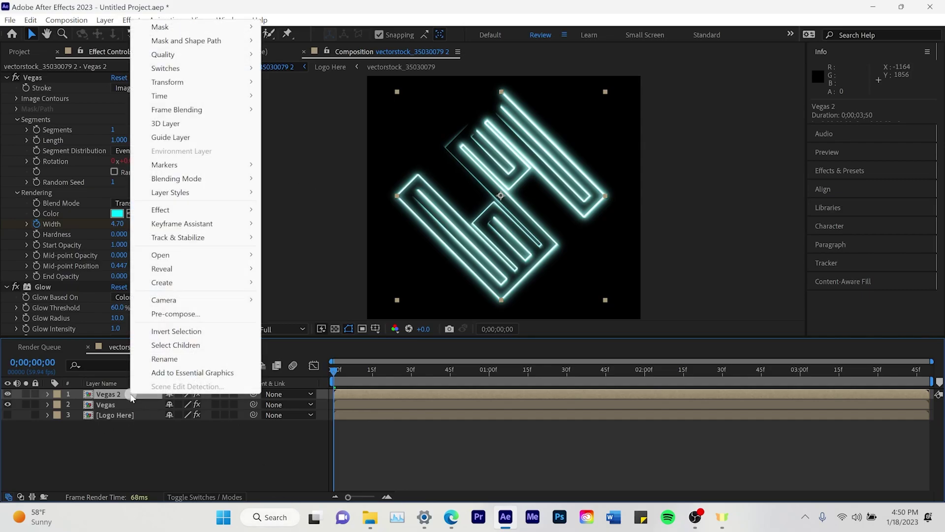
click(26, 21)
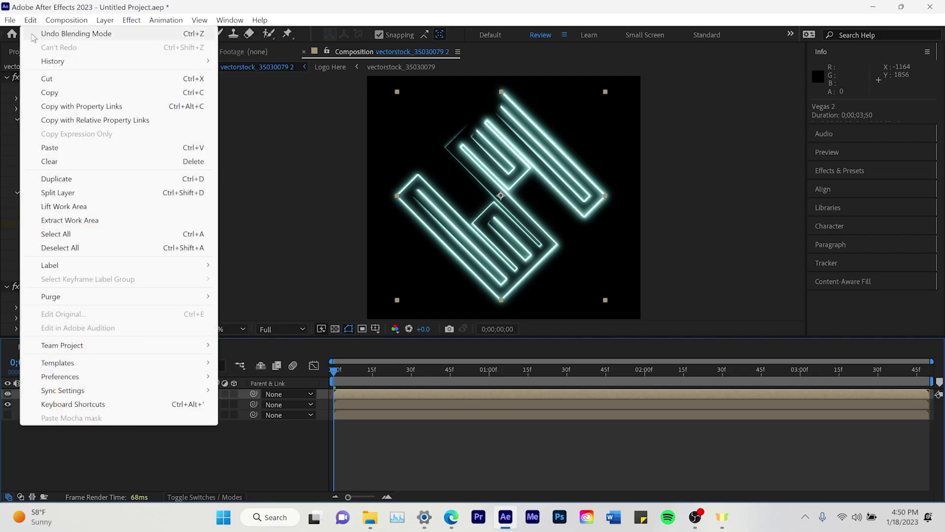
click(100, 179)
click(150, 396)
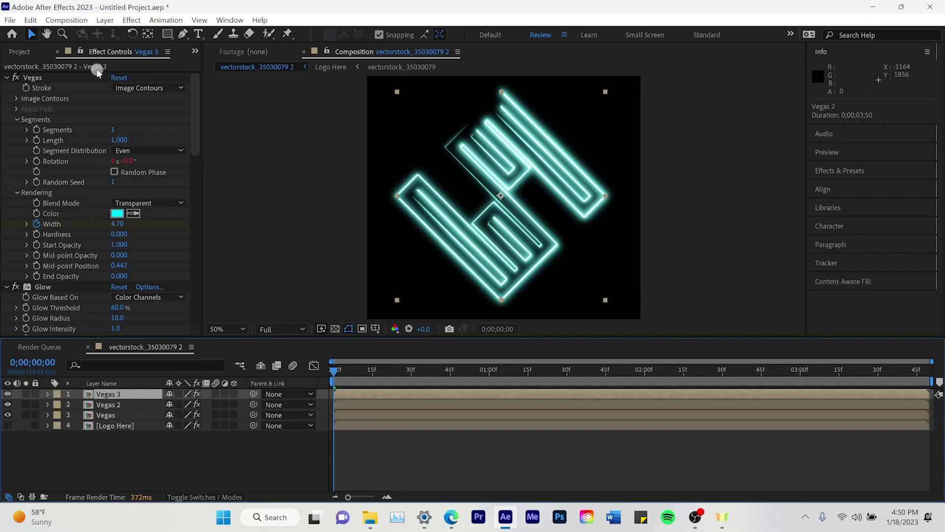
Colour Vegas 3's stroke green (00FF6E)
click(117, 213)
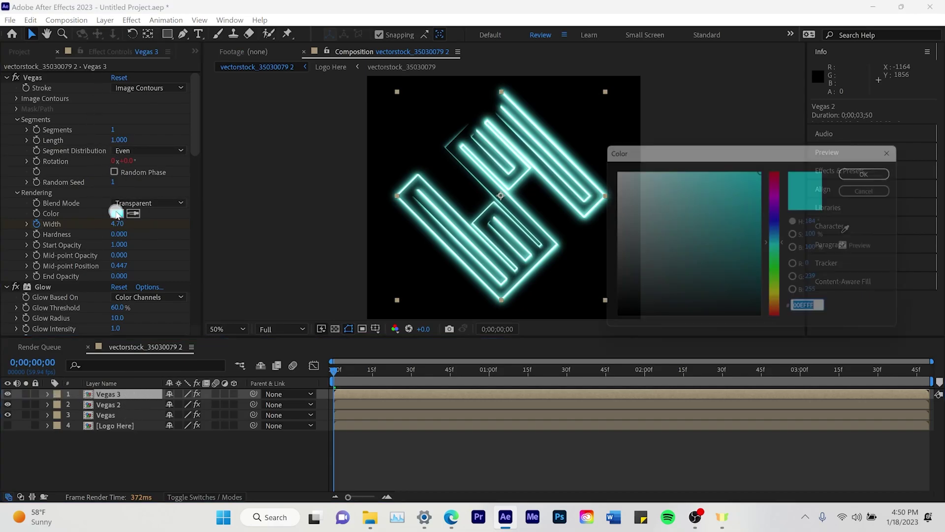
click(778, 266)
drag(776, 240, 778, 265)
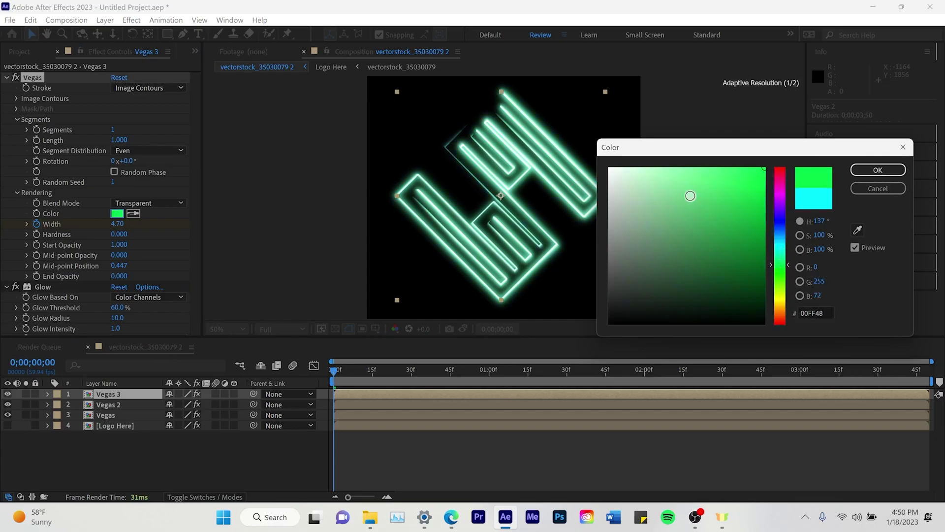
click(774, 266)
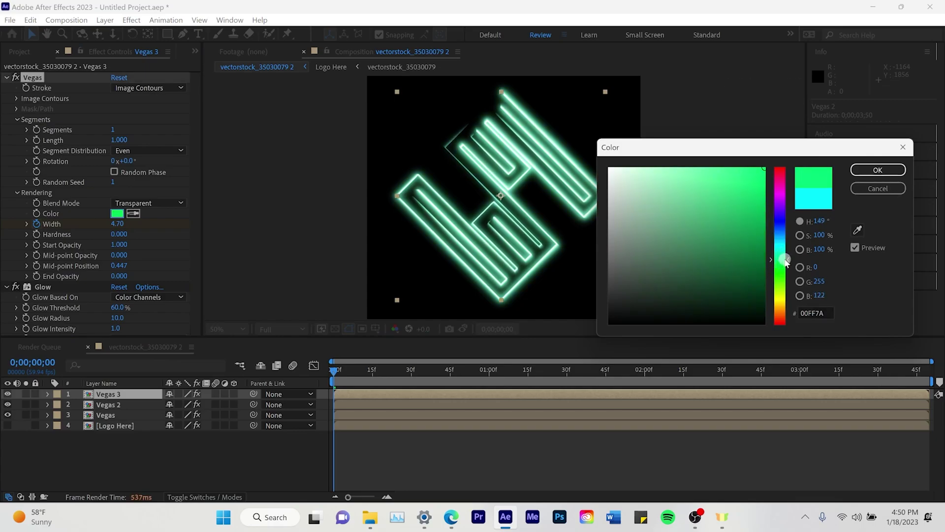
drag(786, 263, 788, 260)
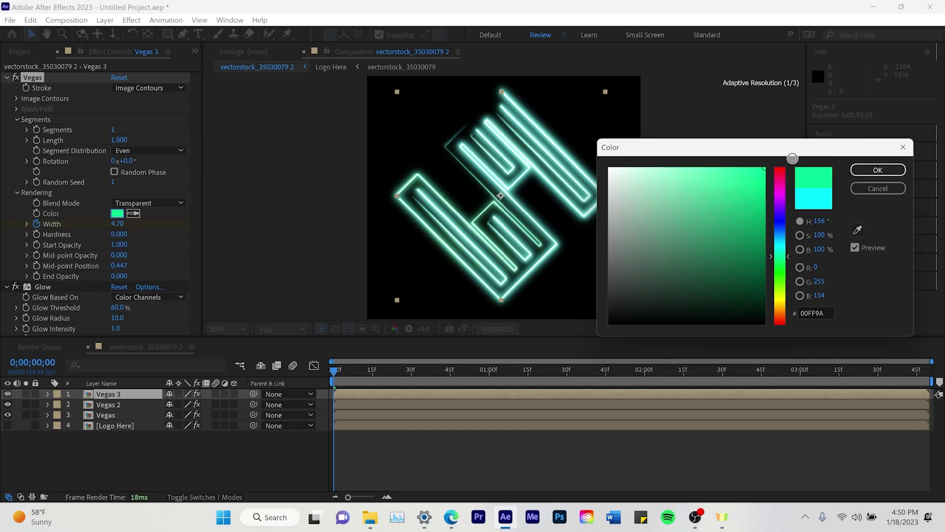
drag(786, 260, 790, 265)
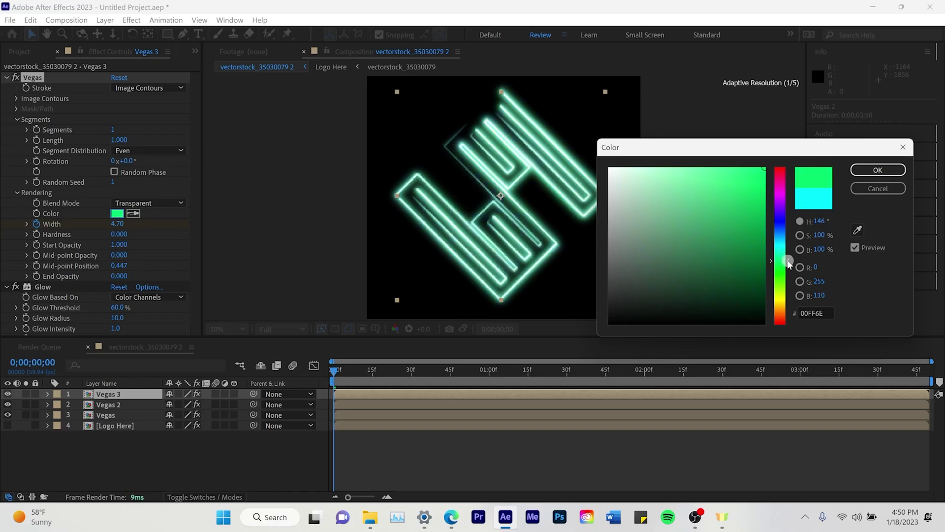
click(877, 170)
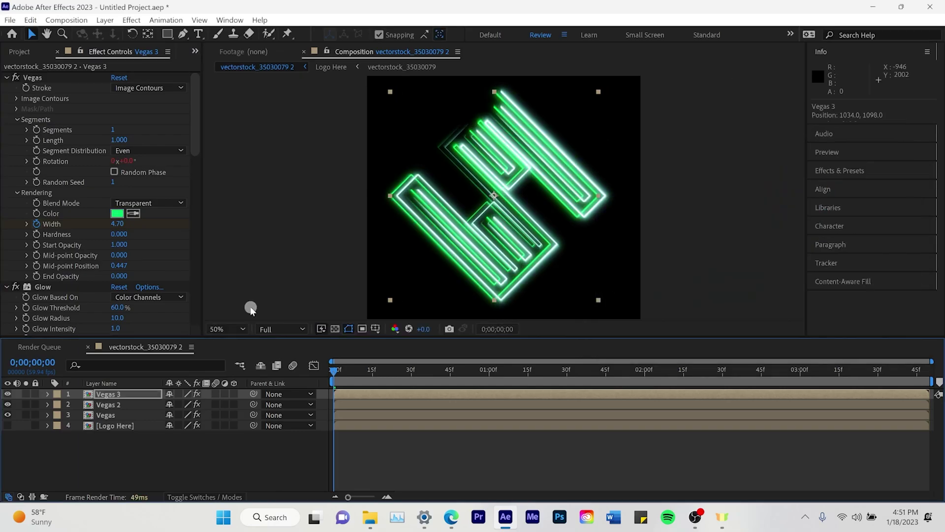
Keep the green strokes aligned with the logo and make Logo Here visible again
drag(422, 138, 428, 142)
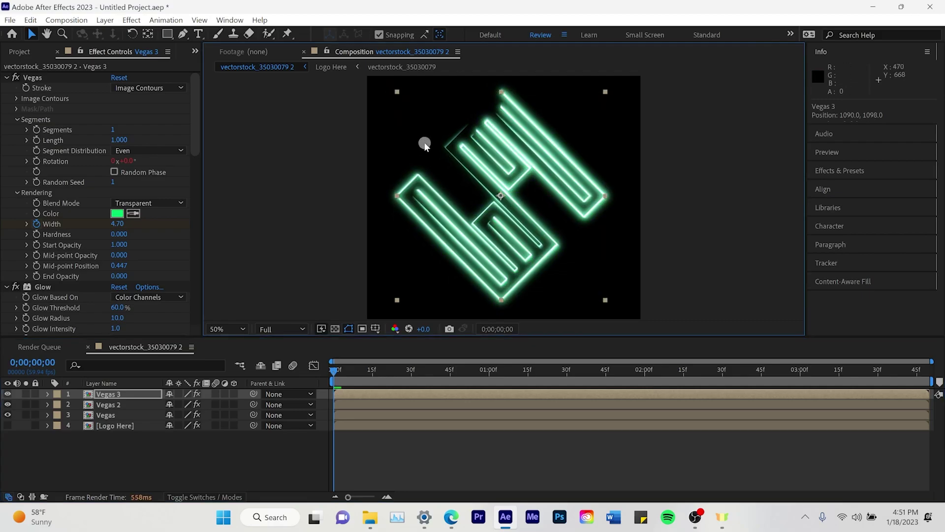
key(ctrl+z)
click(7, 425)
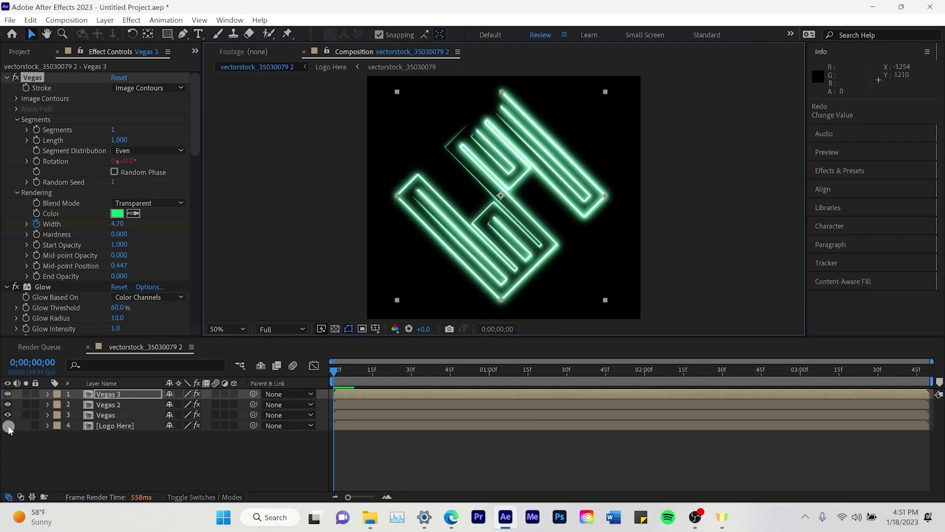
click(121, 427)
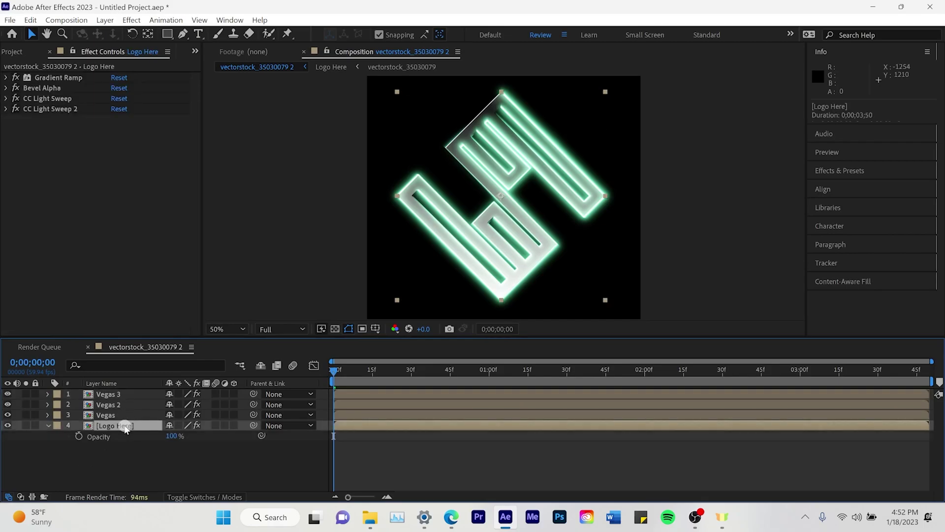
Keyframe Logo Here opacity from 100% to 0% at 1;00, then slide the layer later
click(80, 435)
drag(337, 377, 505, 386)
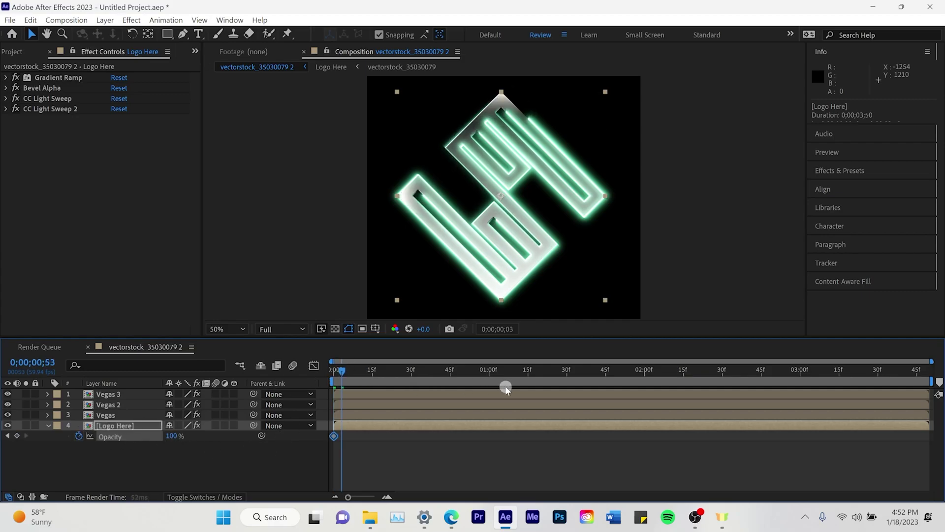
drag(174, 437, 113, 447)
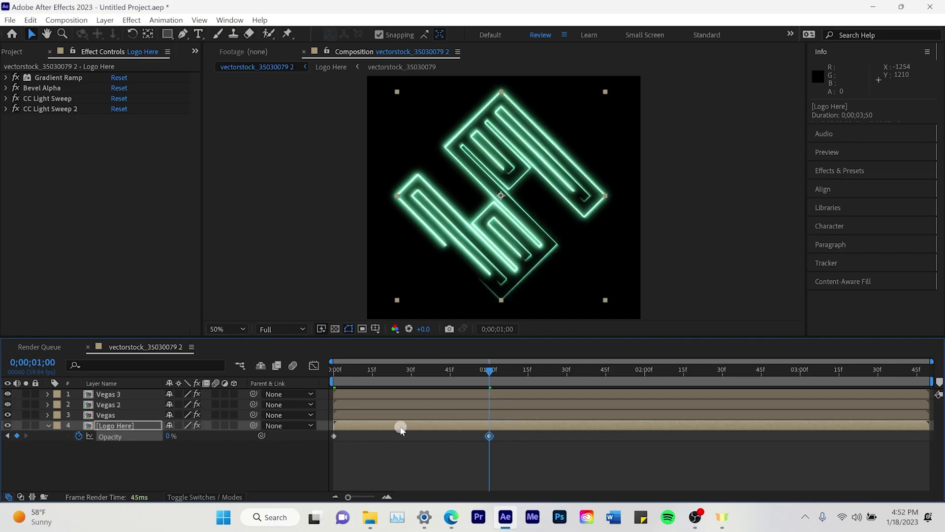
drag(401, 429, 460, 473)
click(461, 474)
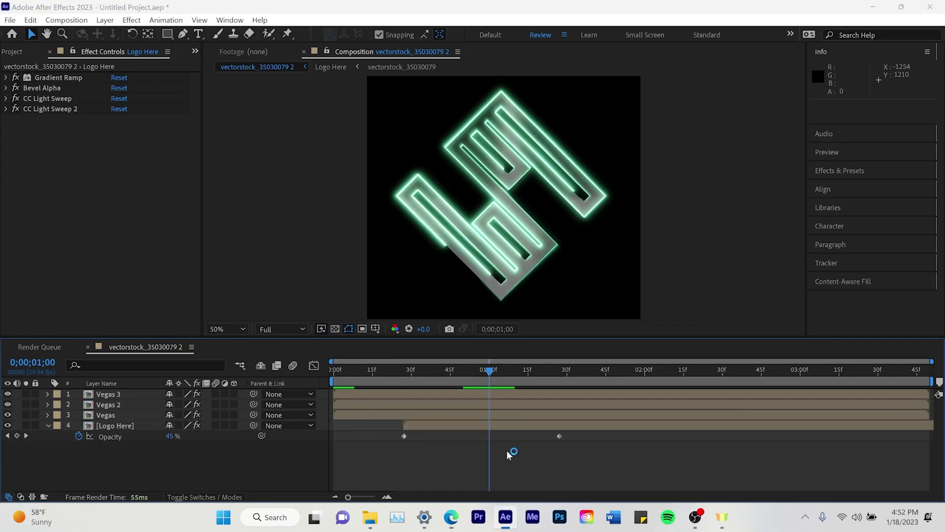
Keyframe the three Vegas layers' opacity from 100% at 0;27 to 0% at 1;38
click(118, 393)
ctrl+click(125, 417)
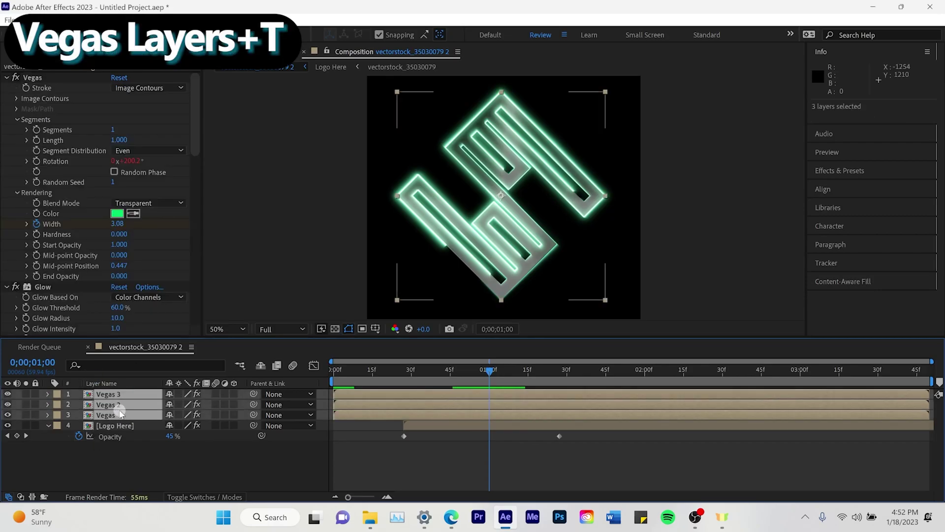
key(t)
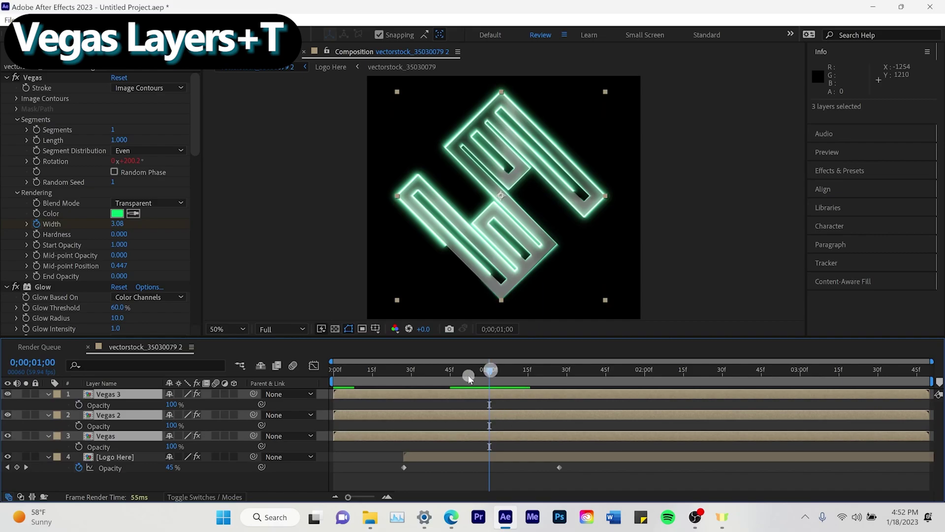
drag(464, 378, 406, 394)
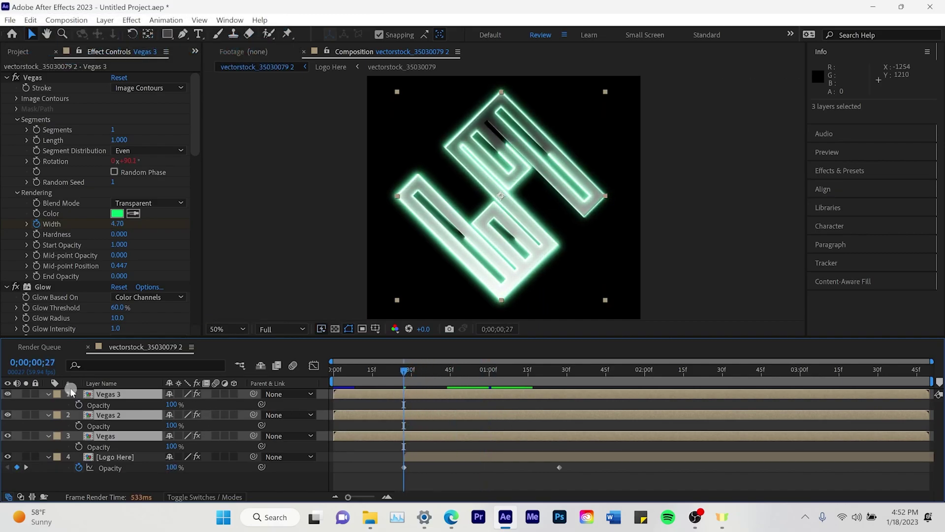
click(79, 405)
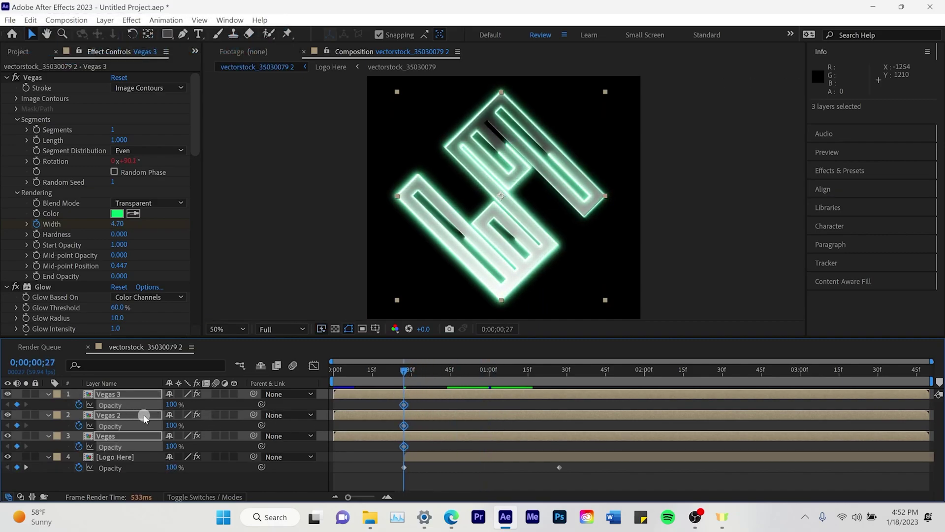
drag(404, 373, 588, 385)
click(155, 411)
drag(168, 406, 99, 414)
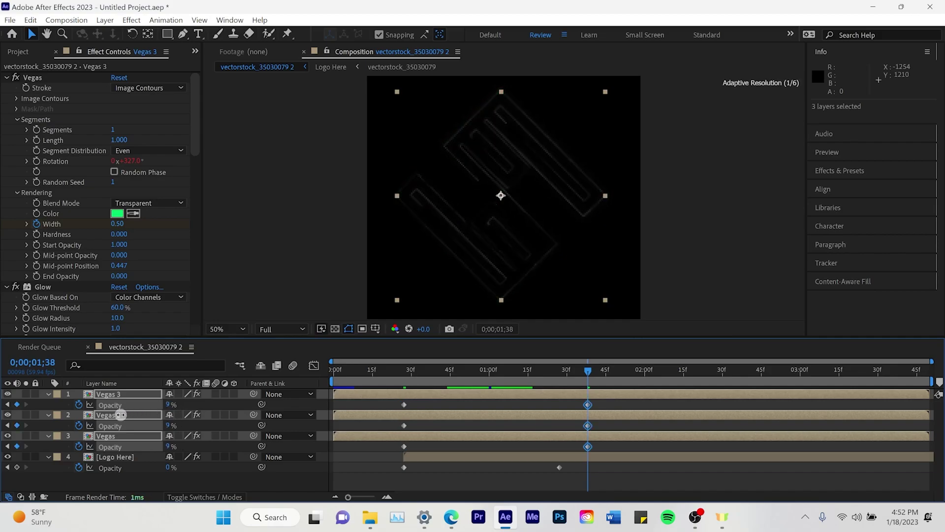
Apply Easy Ease to all the Vegas opacity keyframes
mouse_move(505, 517)
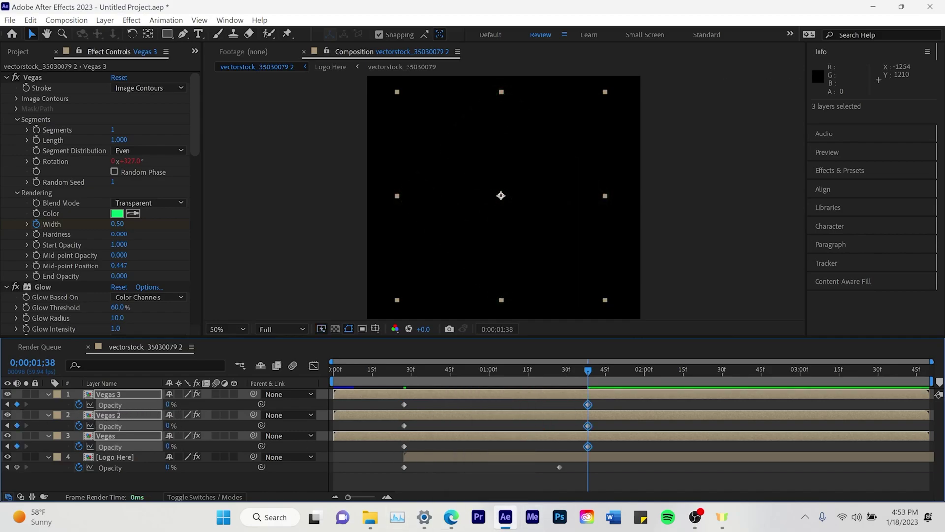
key(Home)
drag(390, 480, 589, 400)
right_click(587, 402)
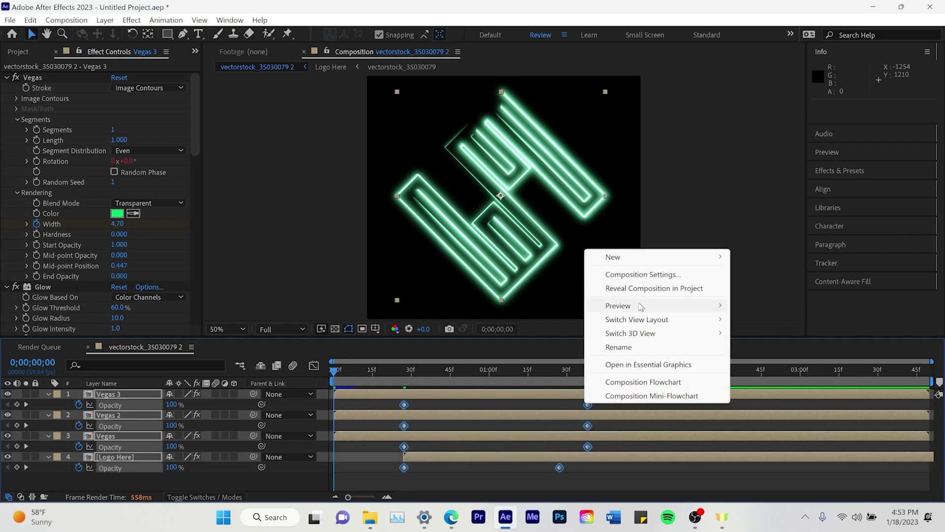
click(573, 420)
right_click(589, 425)
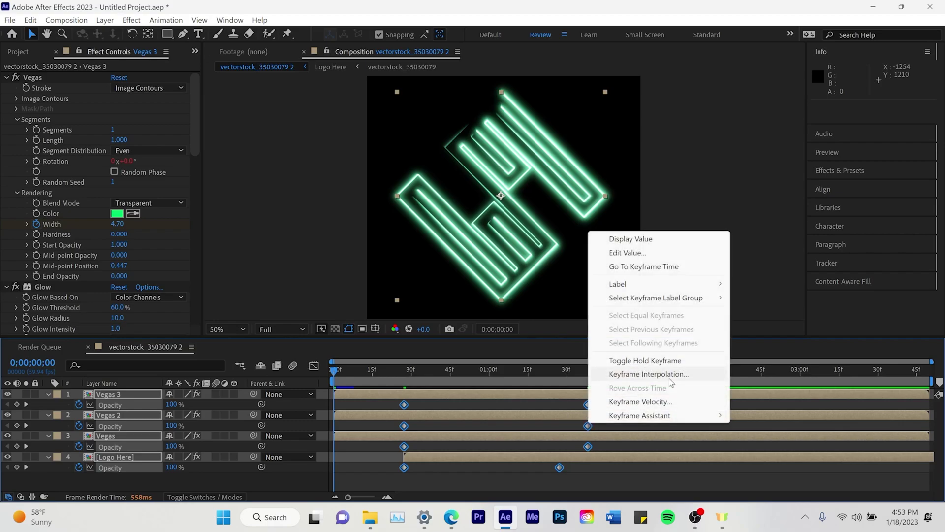
mouse_move(699, 416)
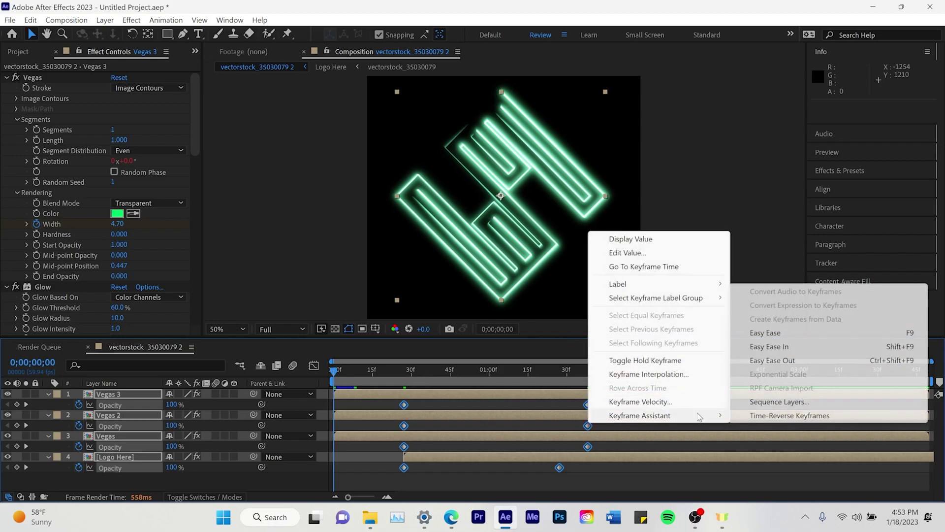
click(798, 332)
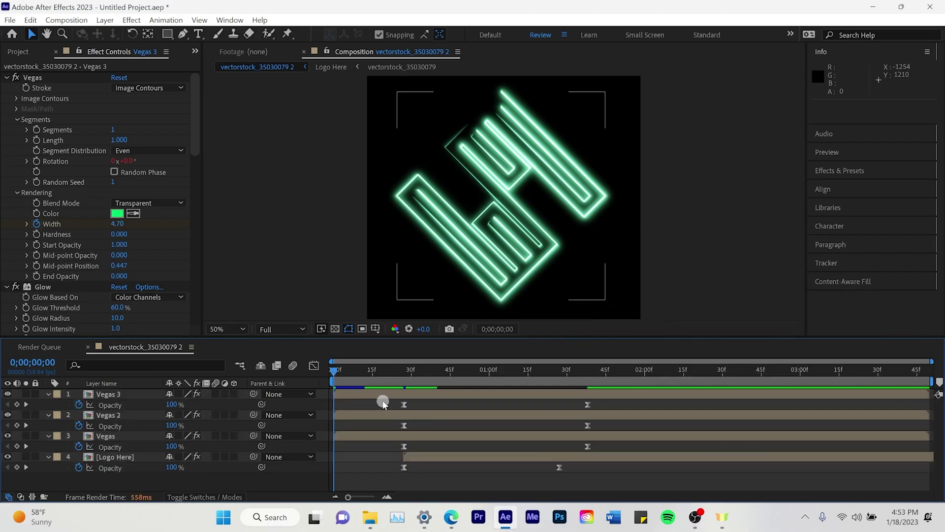
Shift the Vegas fade keyframes later, add 0% opacity at the start, and preview
drag(383, 401, 606, 452)
drag(587, 404, 619, 405)
drag(332, 373, 128, 405)
drag(176, 428, 104, 456)
key(space)
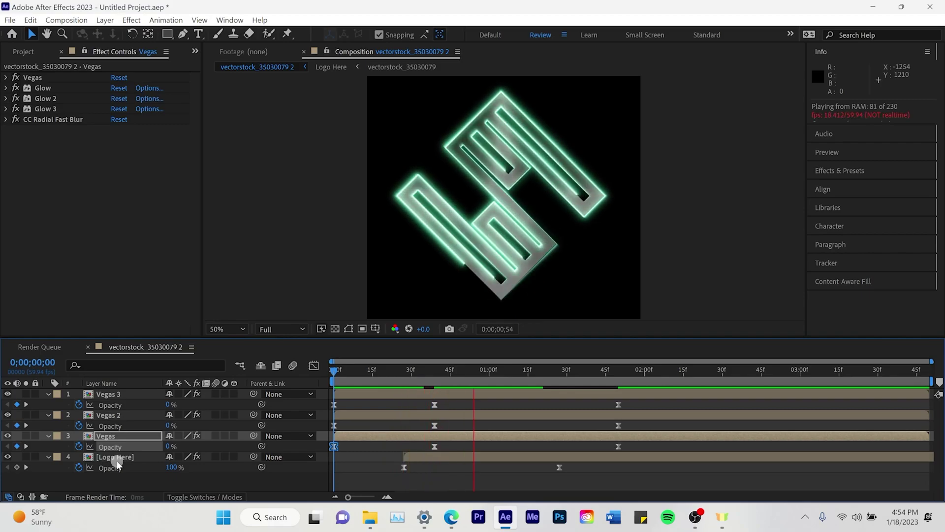
Set Logo Here opacity to 0% at 0;27 and 100% at 1;27
click(428, 457)
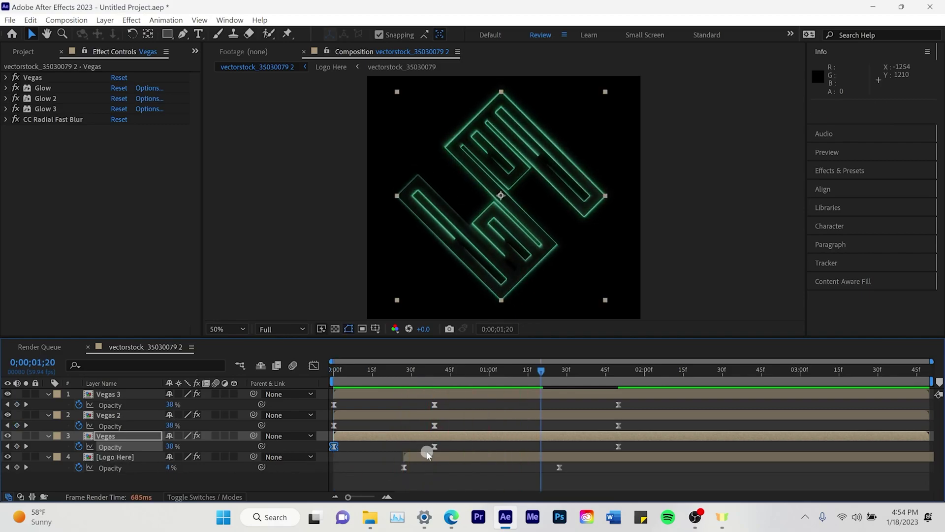
click(407, 468)
drag(412, 377, 405, 379)
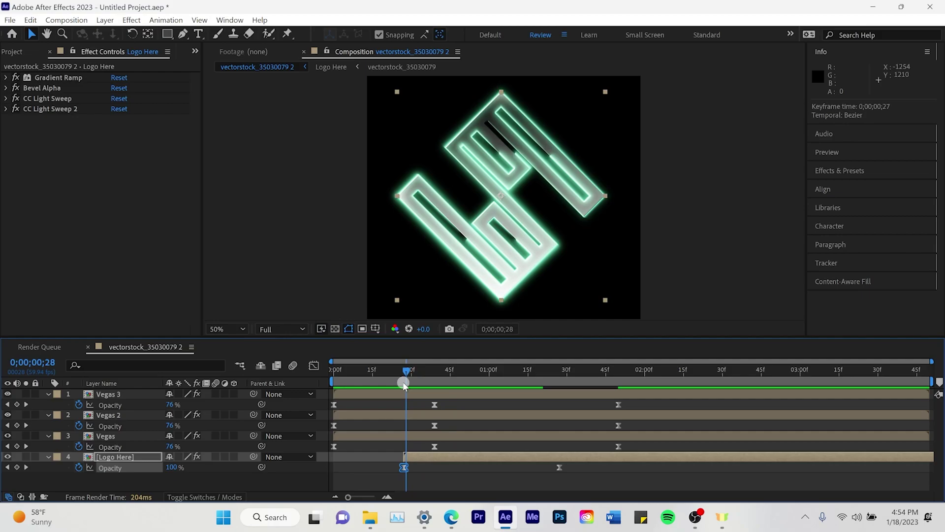
key(j)
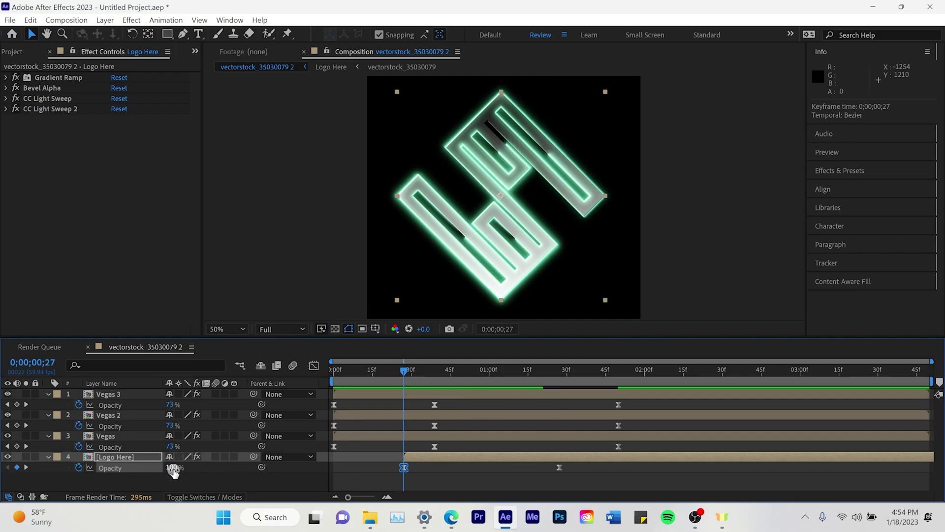
drag(123, 480, 109, 480)
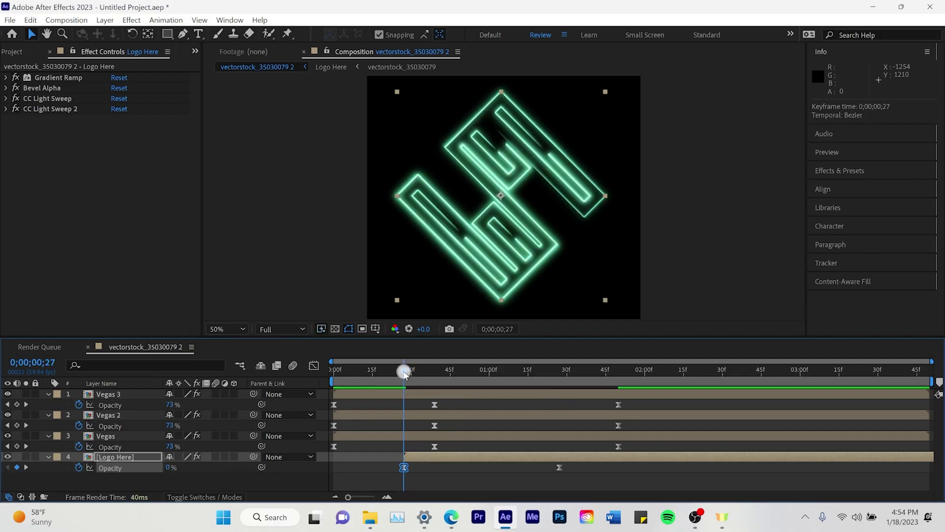
drag(404, 372, 559, 388)
click(172, 469)
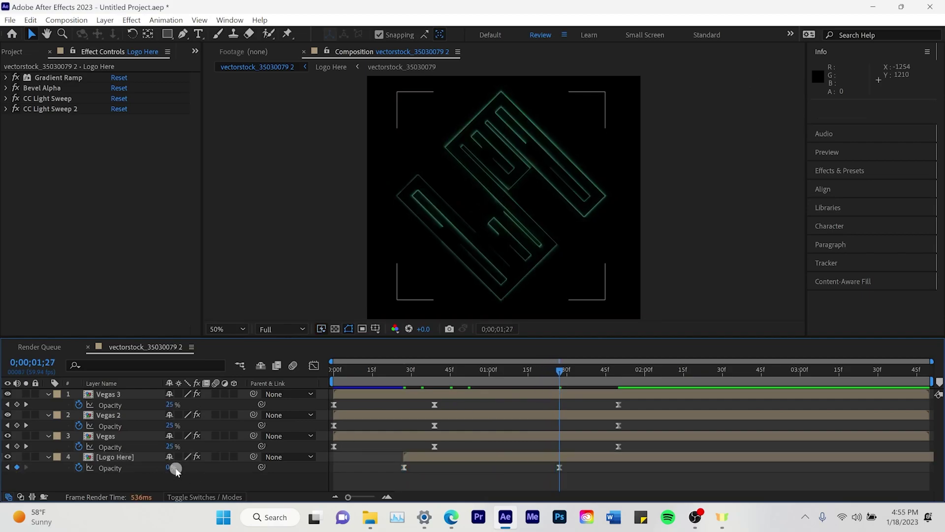
drag(167, 469, 246, 464)
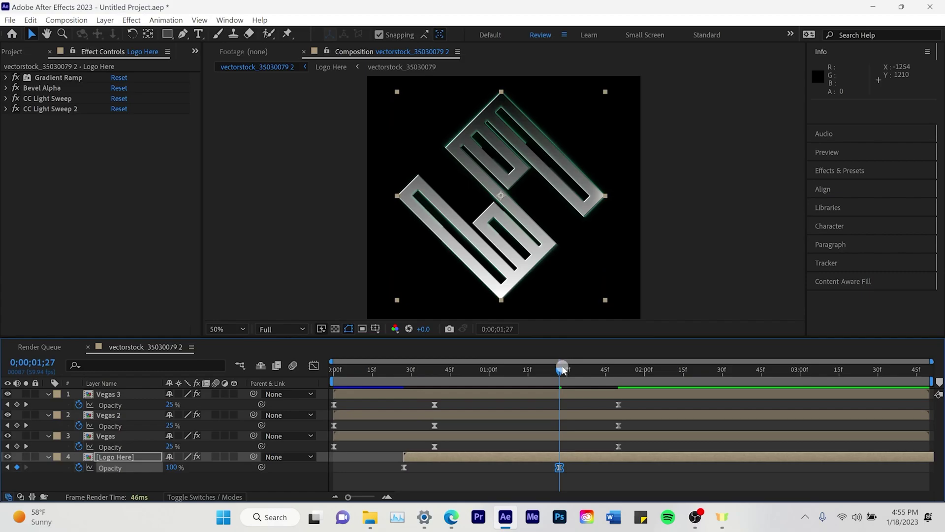
Set the three Vegas layers' opacity to 100% at 1;50 and 0% at 0;39
key(Home)
drag(334, 393, 619, 392)
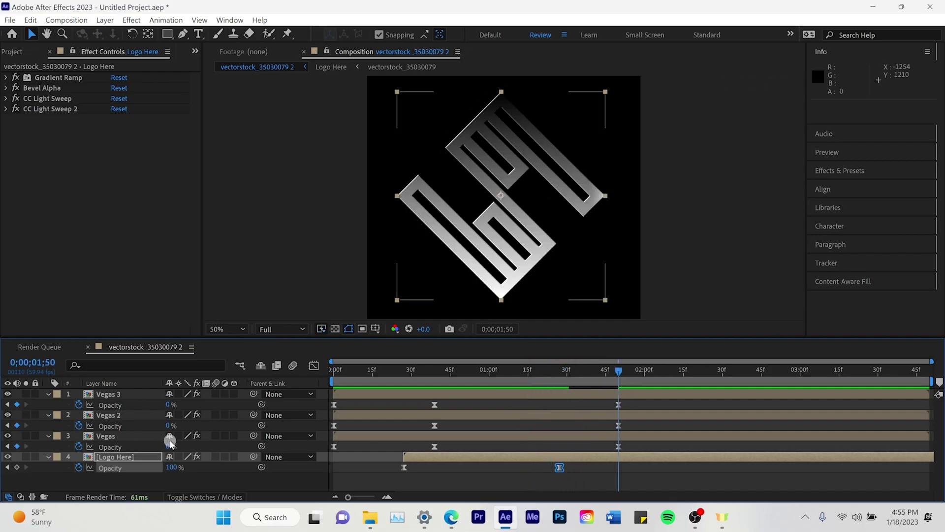
drag(168, 446, 222, 446)
drag(168, 426, 265, 408)
drag(169, 404, 217, 404)
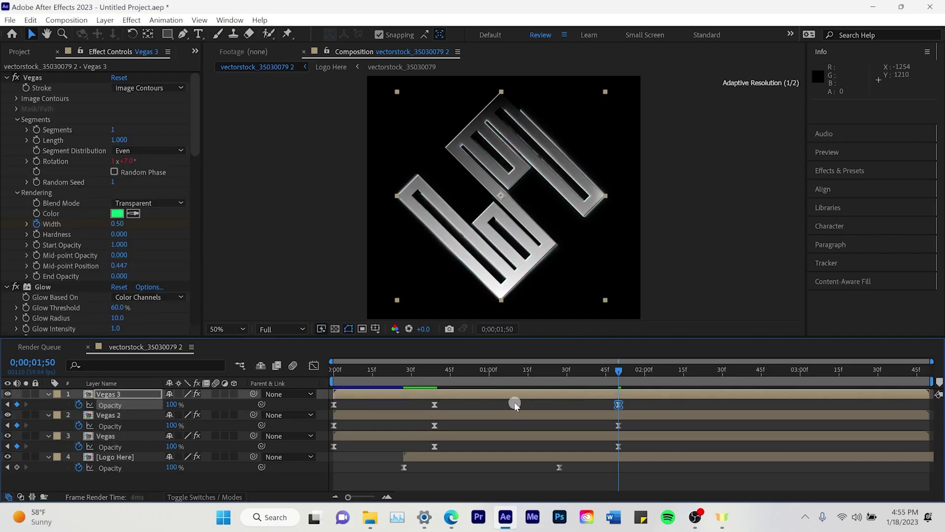
drag(617, 380, 433, 384)
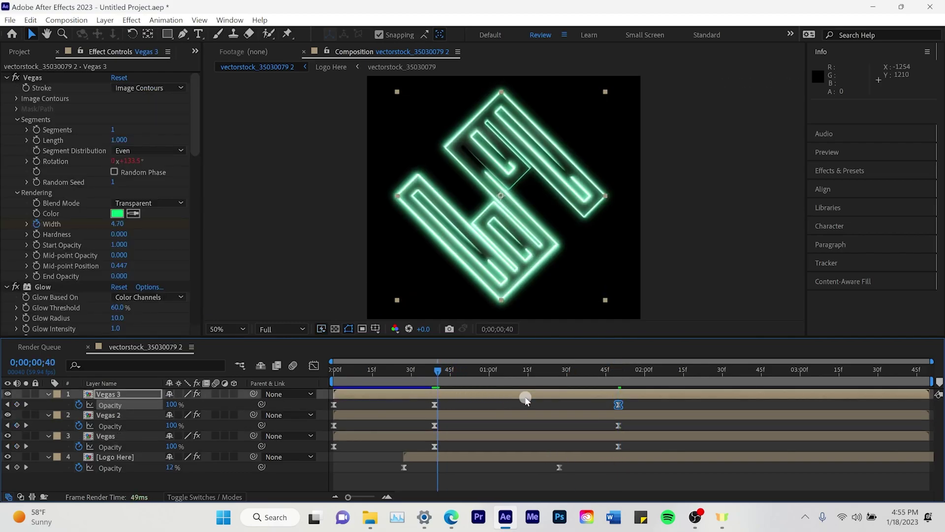
click(435, 404)
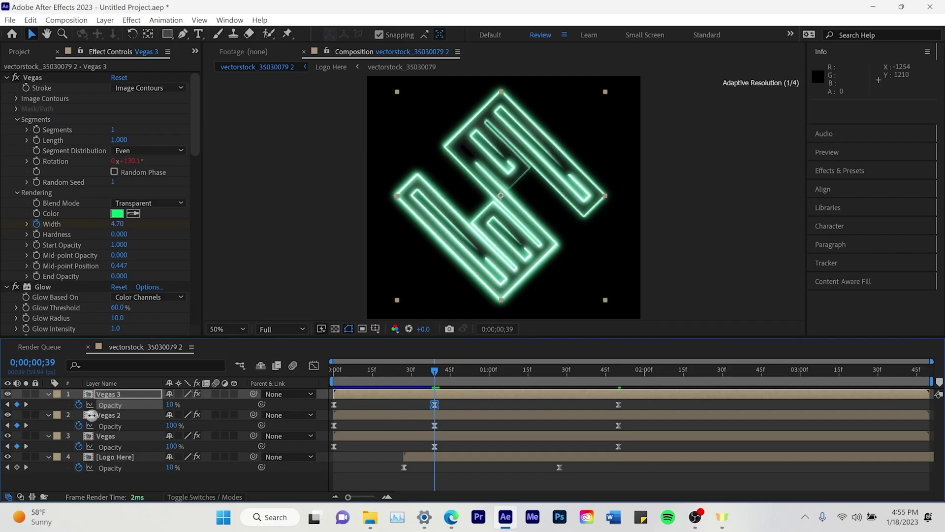
drag(168, 404, 87, 415)
click(168, 425)
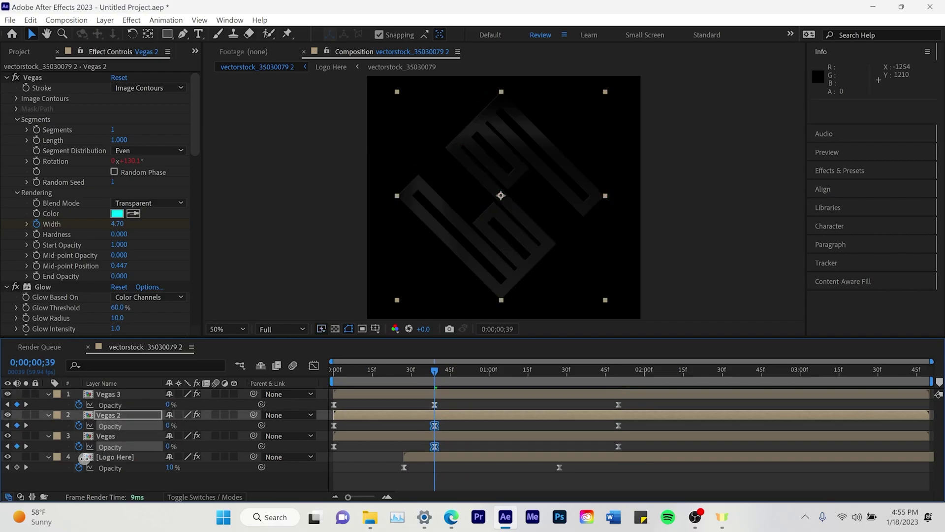